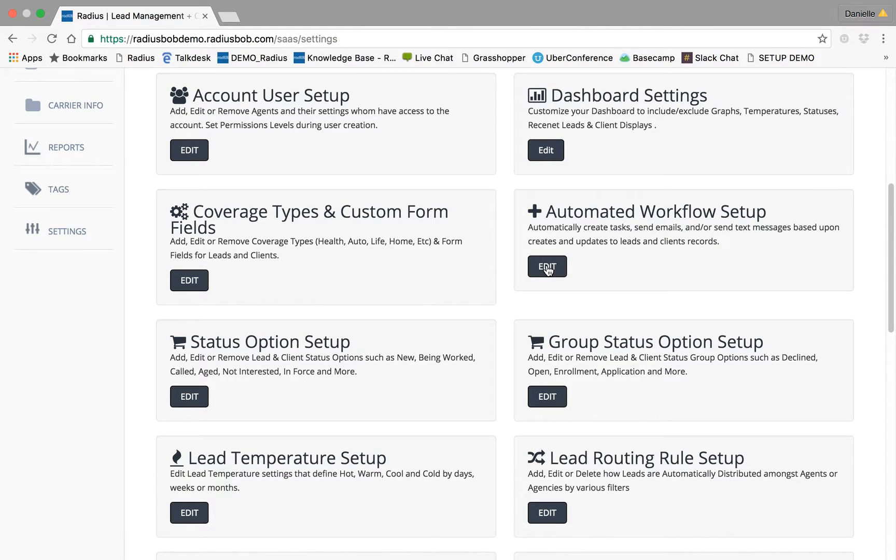
Open the automated workflow setup and start a new workflow named "New Lead".
left_click(547, 268)
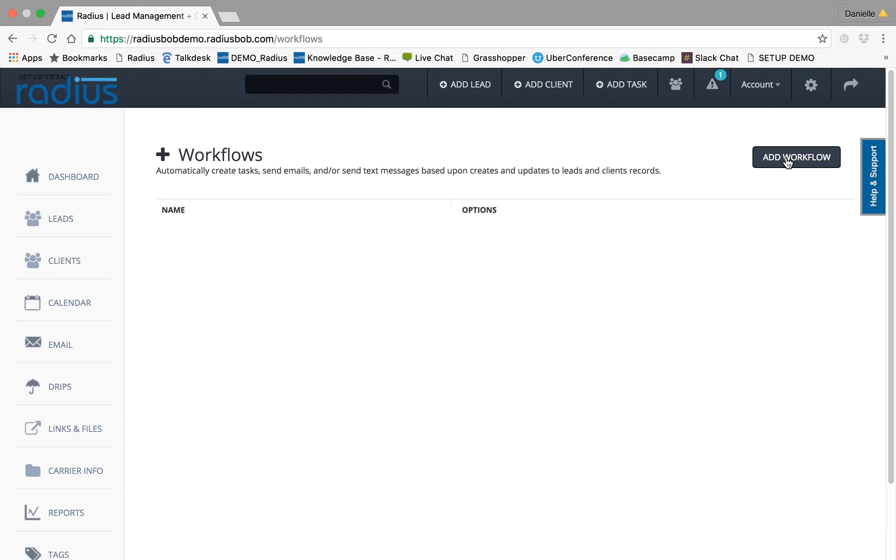
left_click(787, 162)
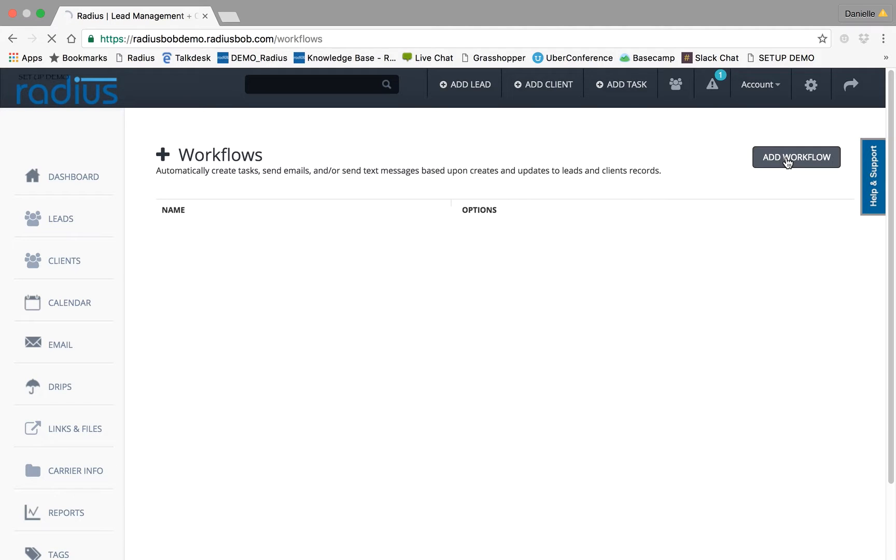
left_click(259, 256)
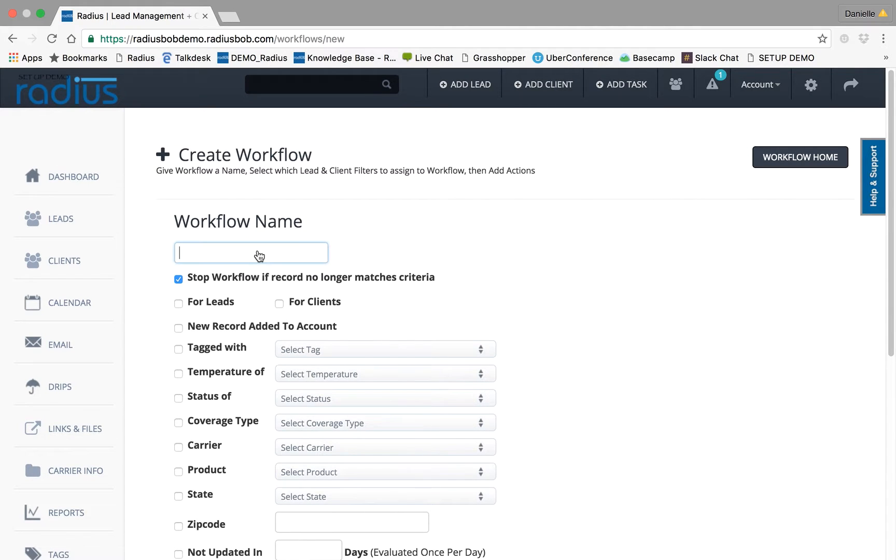
type("New Lead")
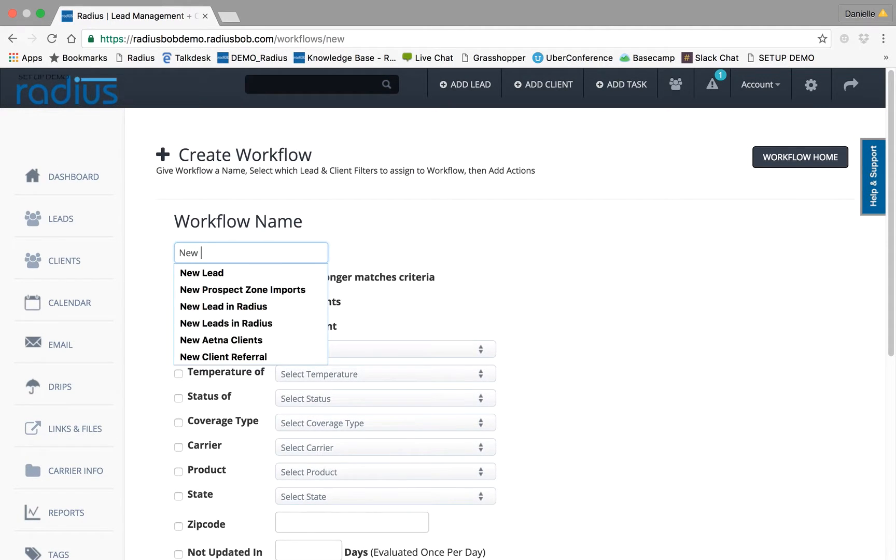
key("Tab")
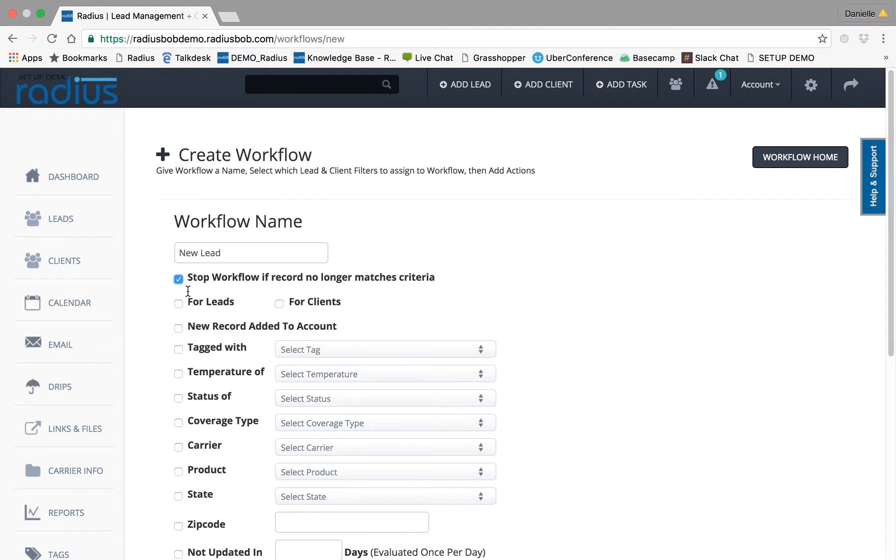
Apply the workflow to leads with a status of New Lead and save the workflow.
left_click_drag(187, 278, 448, 278)
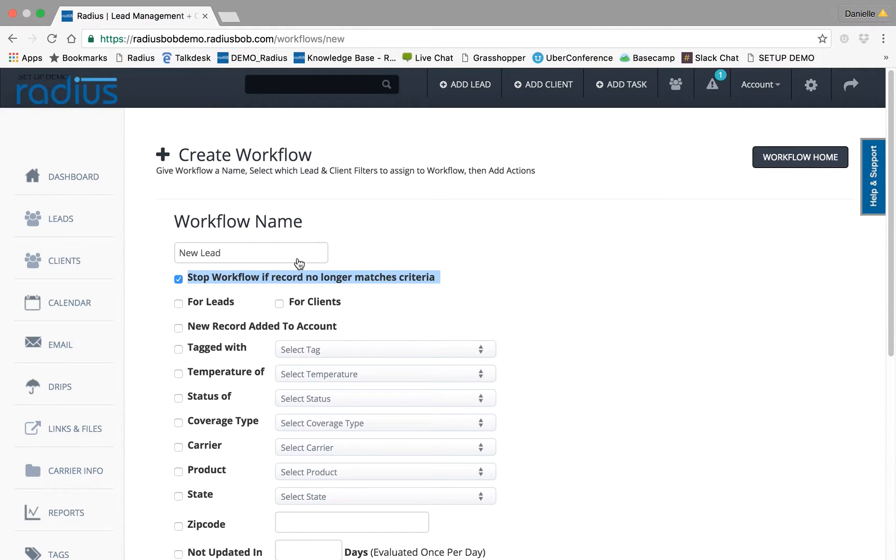
left_click(179, 304)
left_click(179, 399)
left_click(301, 400)
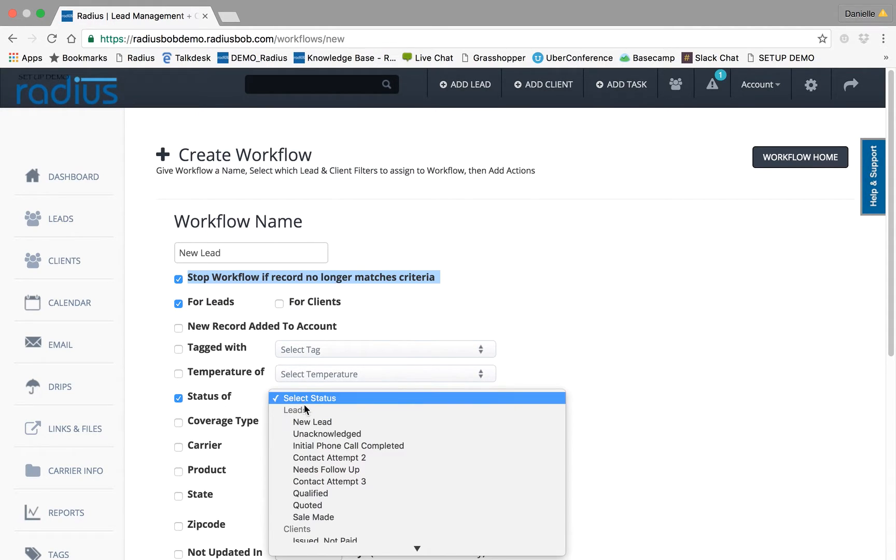
left_click(308, 422)
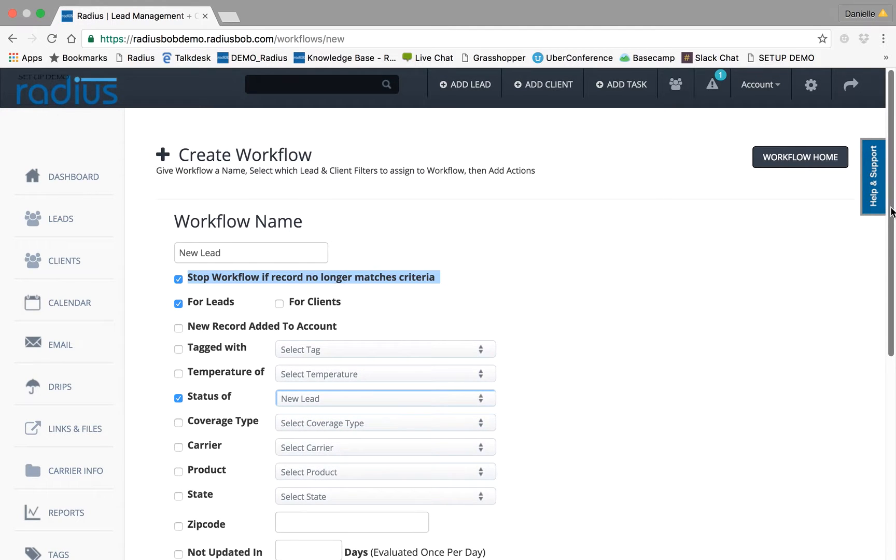
scroll(874, 357, "down", 5)
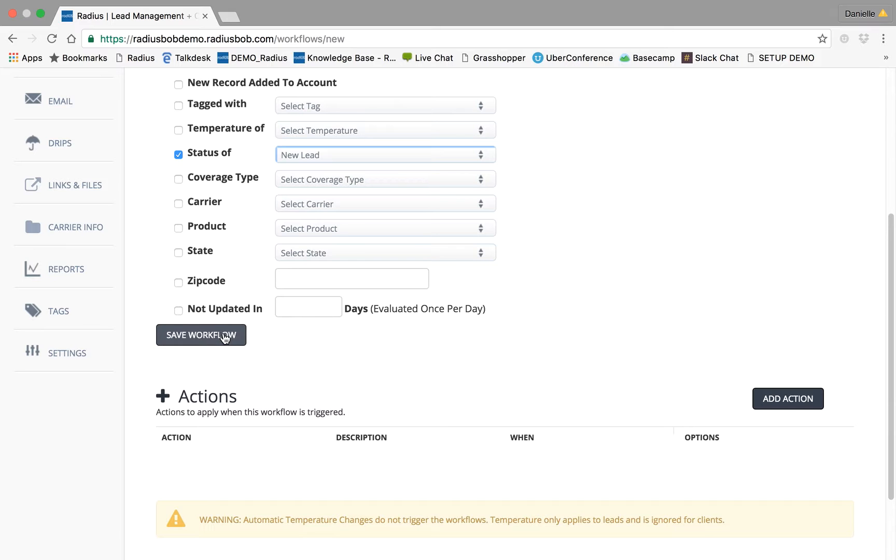
left_click(224, 337)
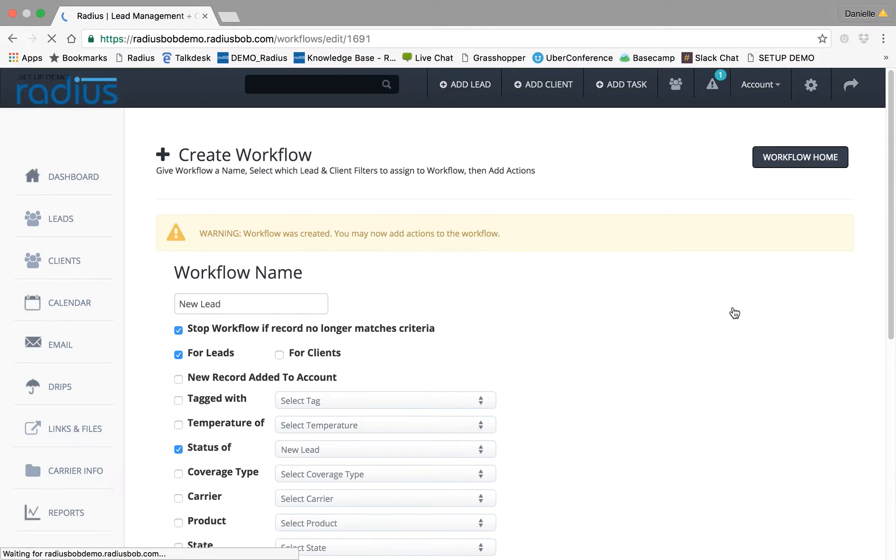
Add a Create New Task action due in 1 minute, described as "Phone Call #1 Needed for New Lead".
scroll(870, 320, "down", 5)
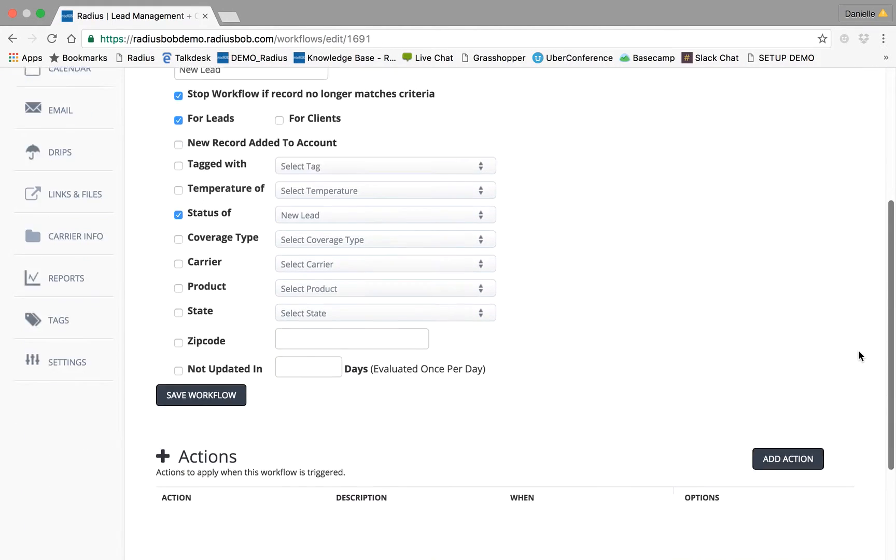
scroll(850, 383, "down", 3)
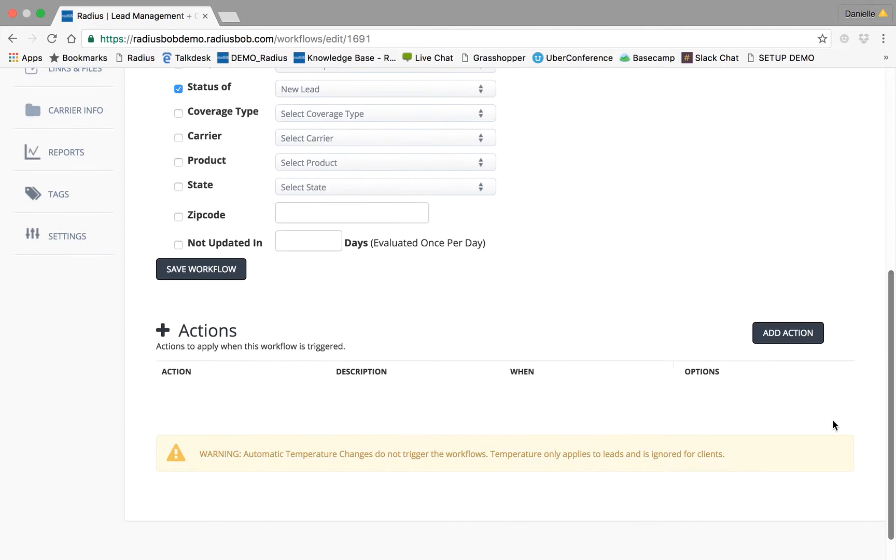
left_click(801, 338)
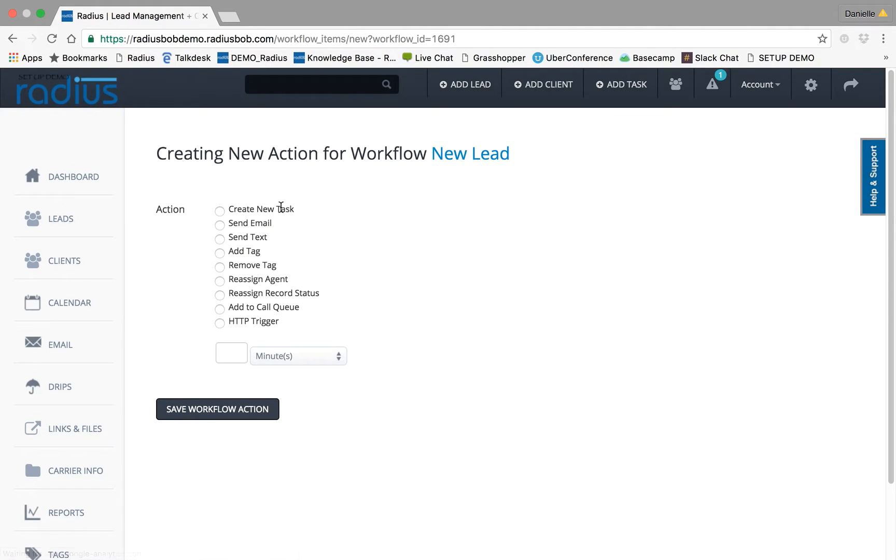
left_click(219, 211)
type("1")
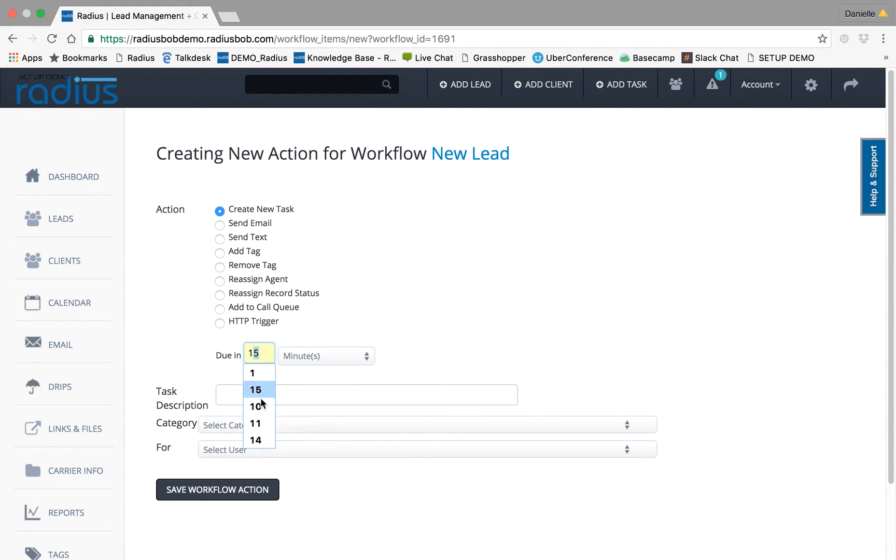
left_click(310, 399)
type("Pho")
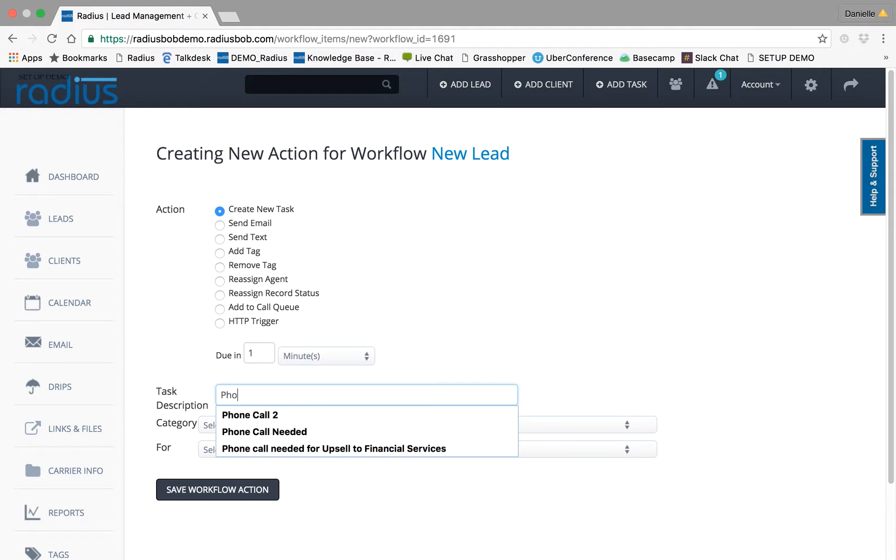
type("ne Call #1 Needed ")
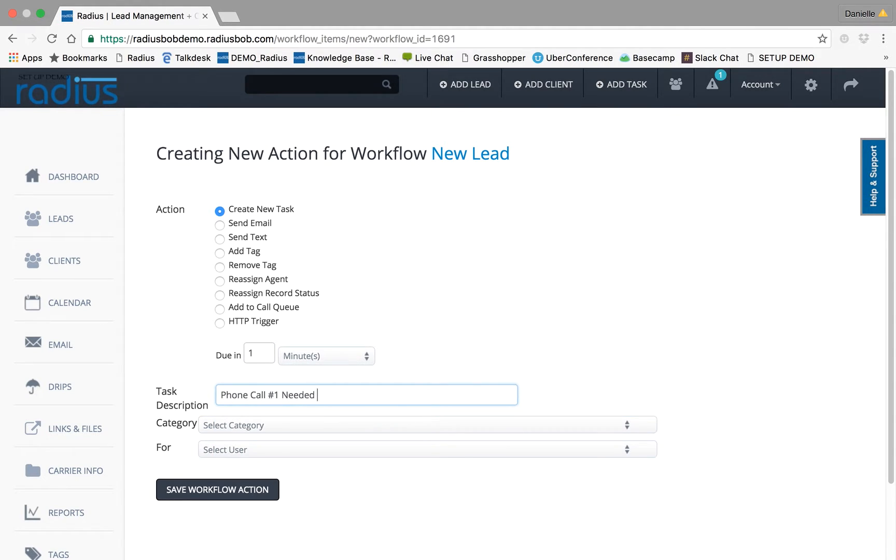
type("for New Lead")
Set the task's category to Phone Call, assign it to the Assigned User, and save the action.
left_click(287, 428)
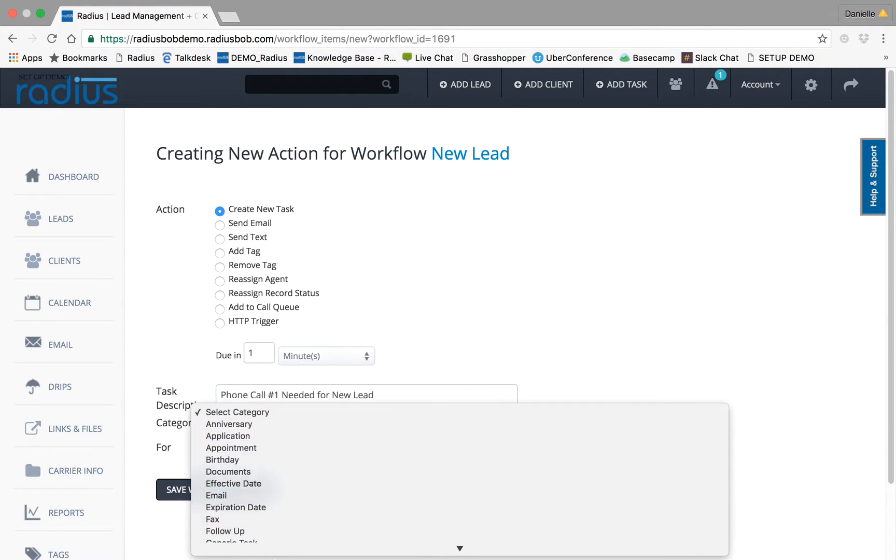
left_click(266, 520)
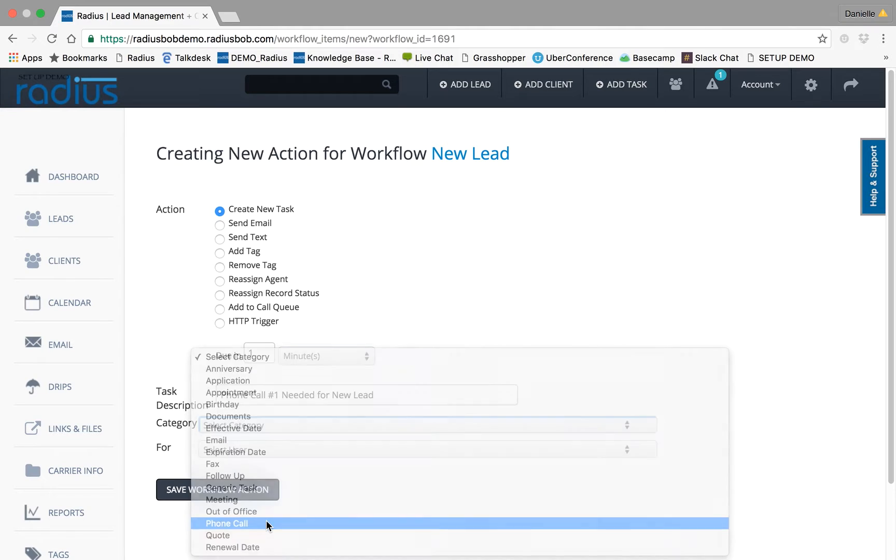
left_click(266, 451)
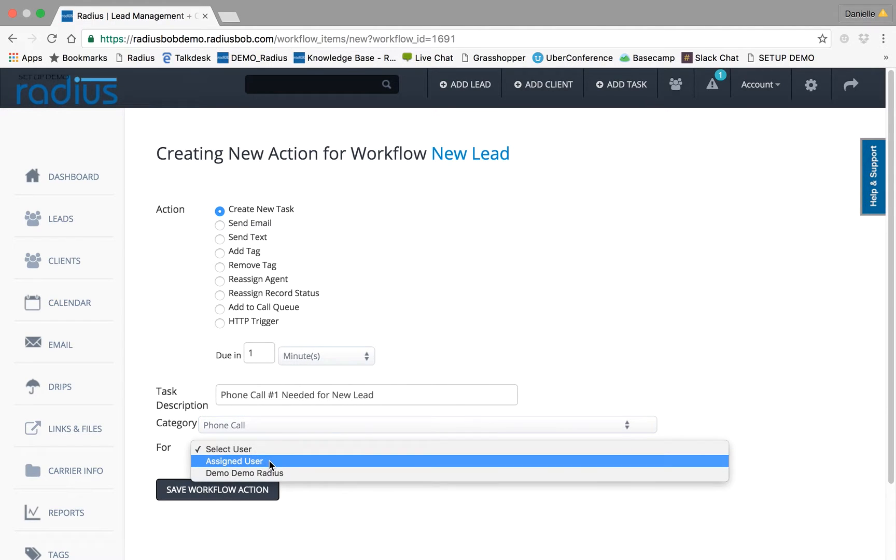
left_click(268, 460)
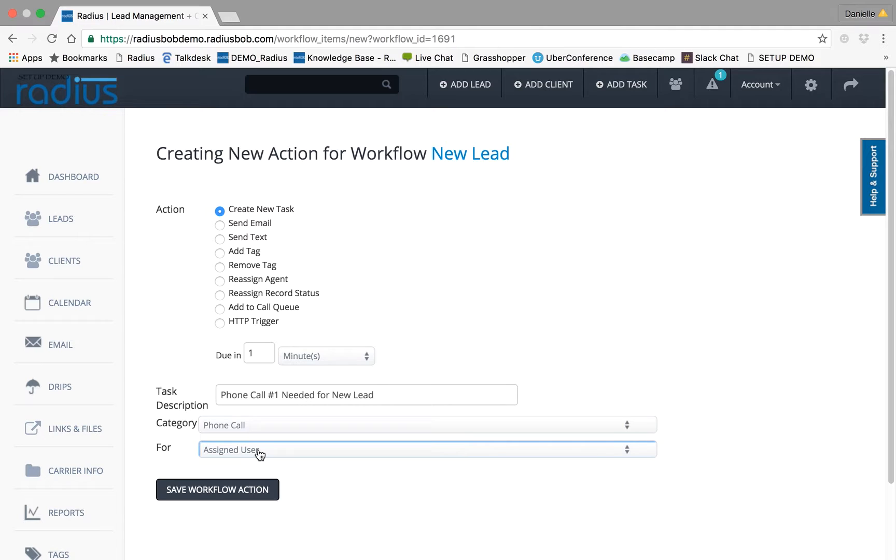
left_click(228, 491)
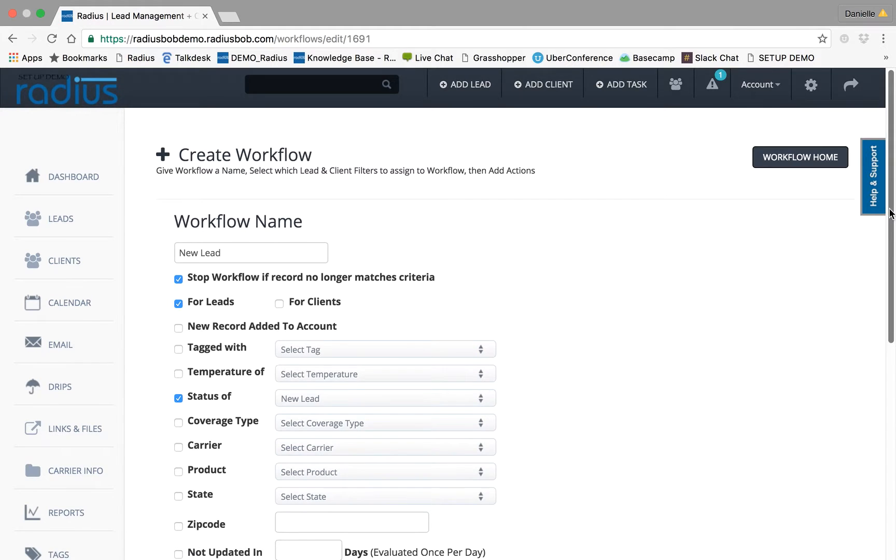
Add a second workflow action that sends an email after 1 minute.
scroll(880, 390, "down", 6)
left_click(797, 330)
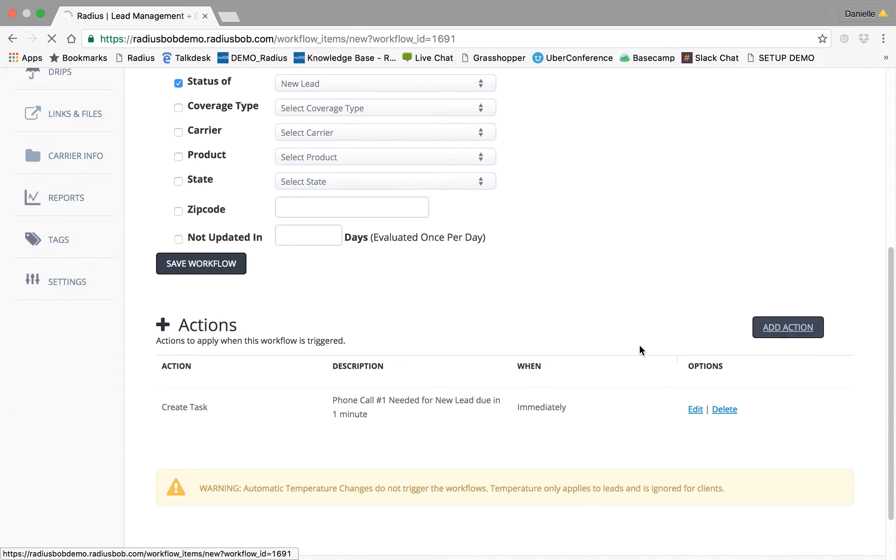
left_click(220, 225)
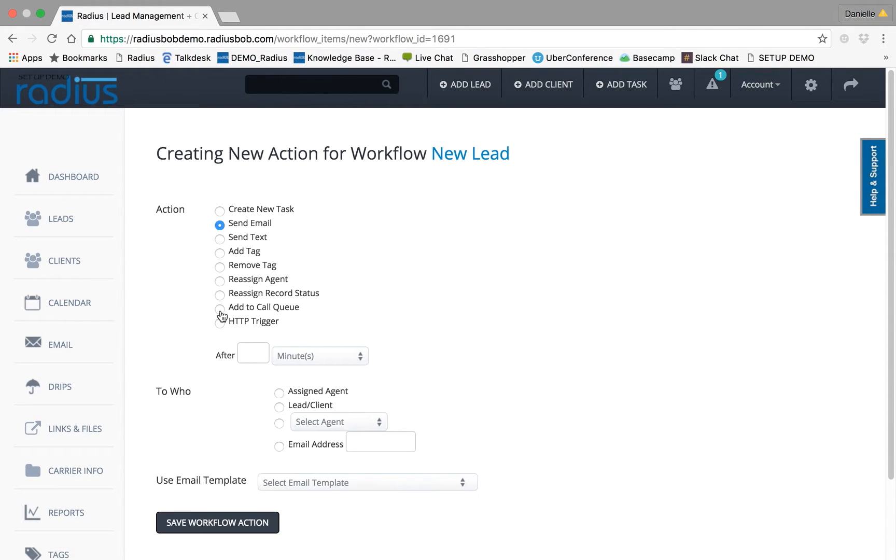
left_click(262, 351)
type("1")
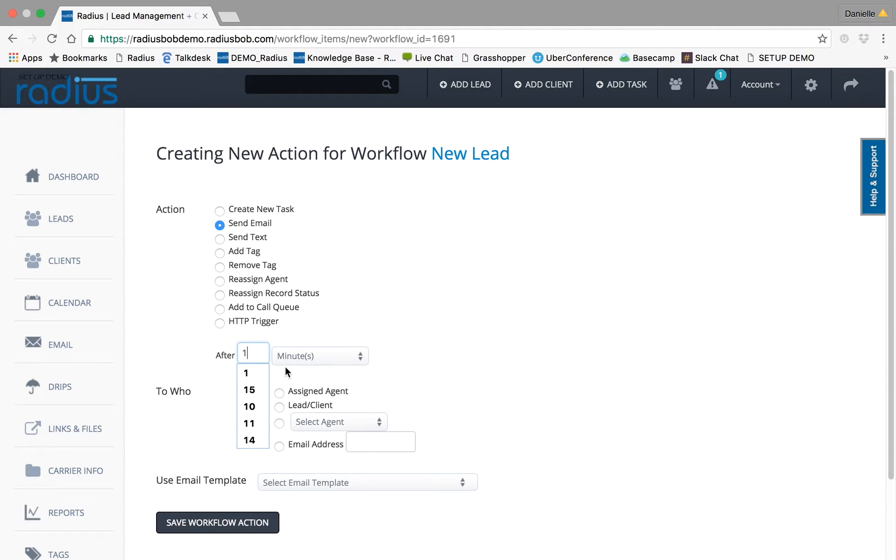
left_click(340, 328)
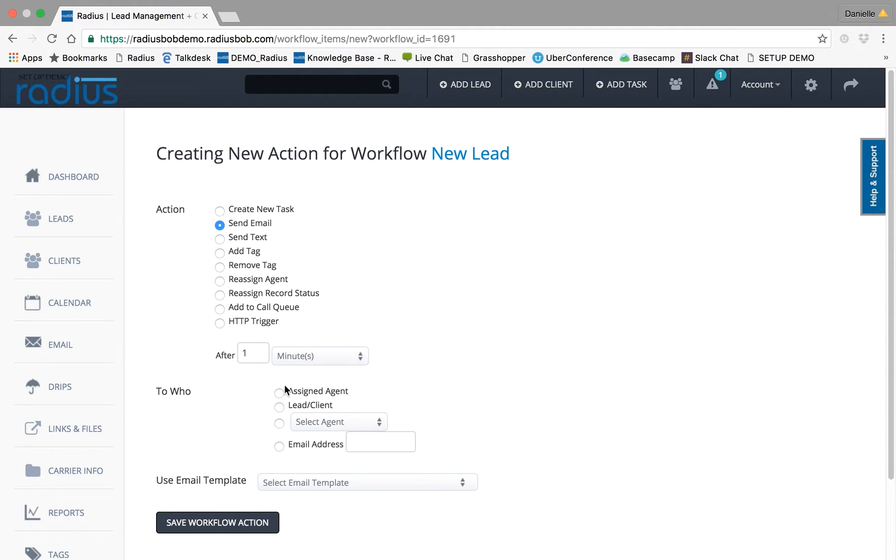
Address the email to the Lead/Client with the "Auto Responder - New Lead" template and save the action.
left_click(320, 486)
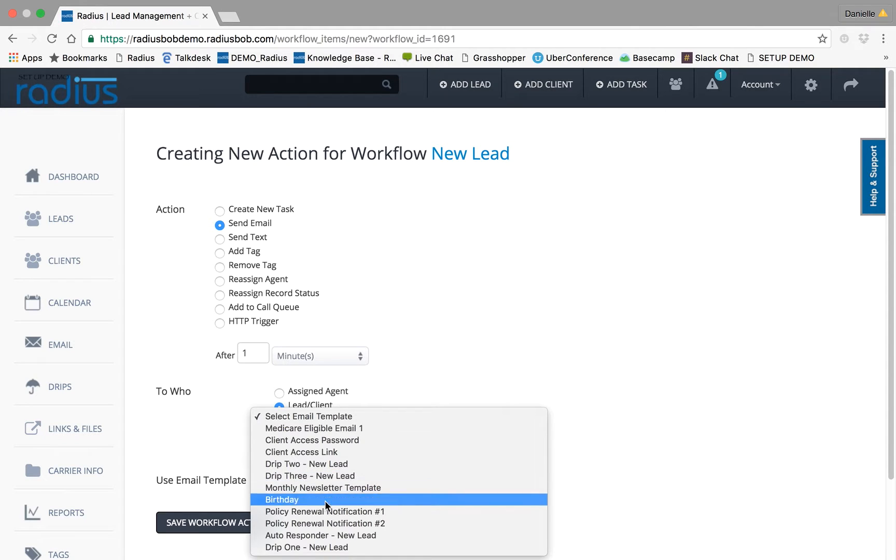
left_click(332, 535)
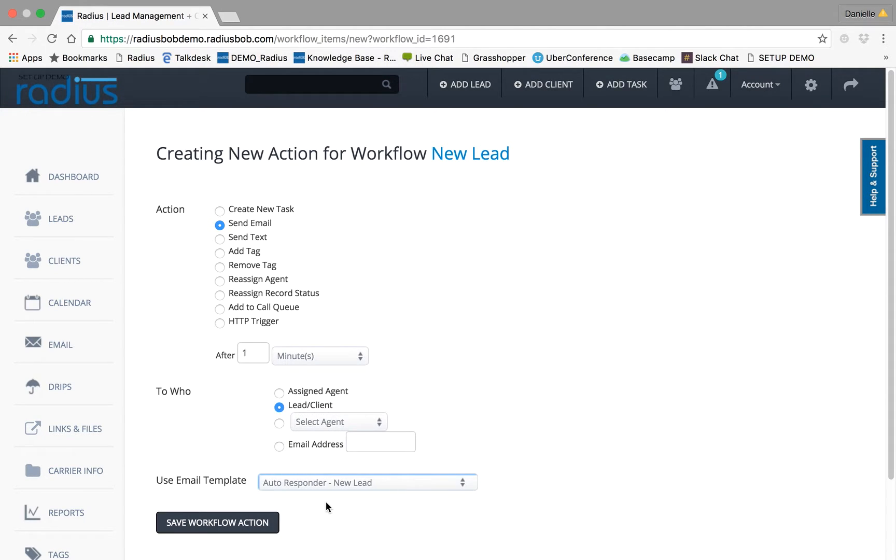
left_click(252, 528)
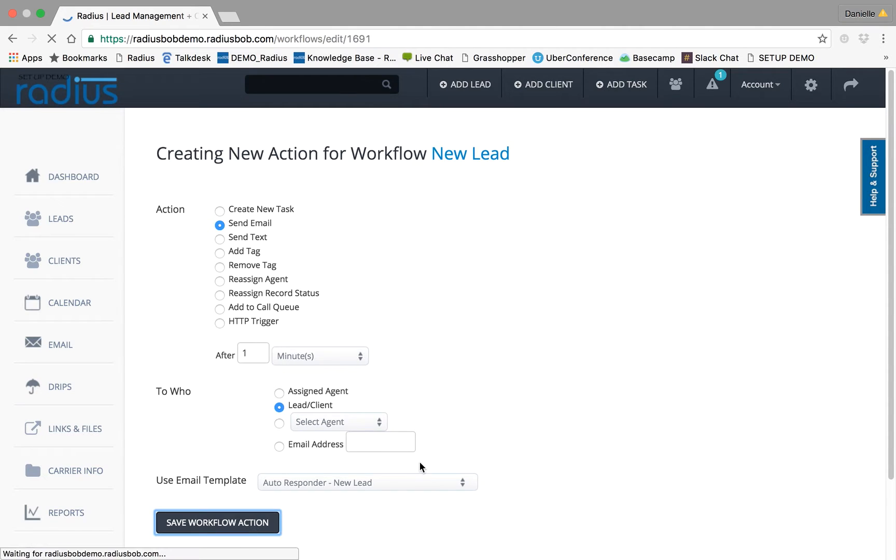
Add a third workflow action that sends a text after 2 hours.
scroll(858, 311, "down", 10)
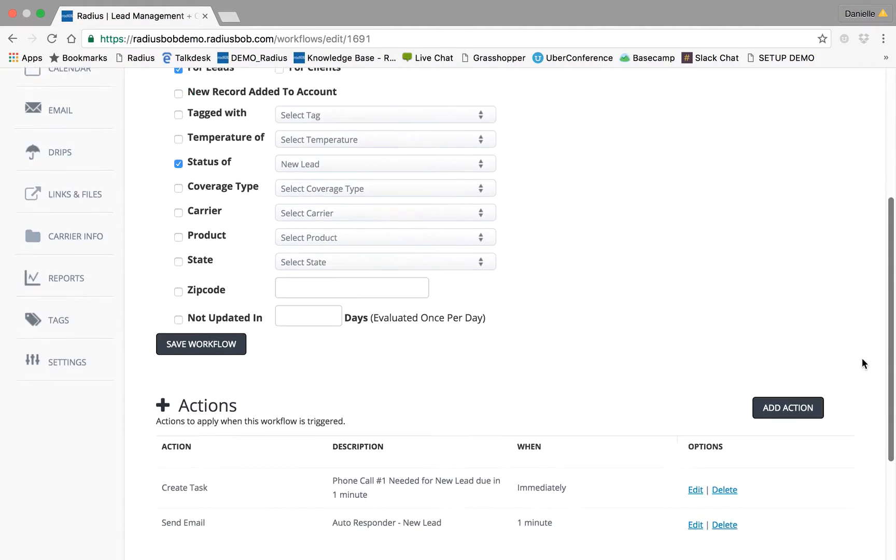
left_click(786, 285)
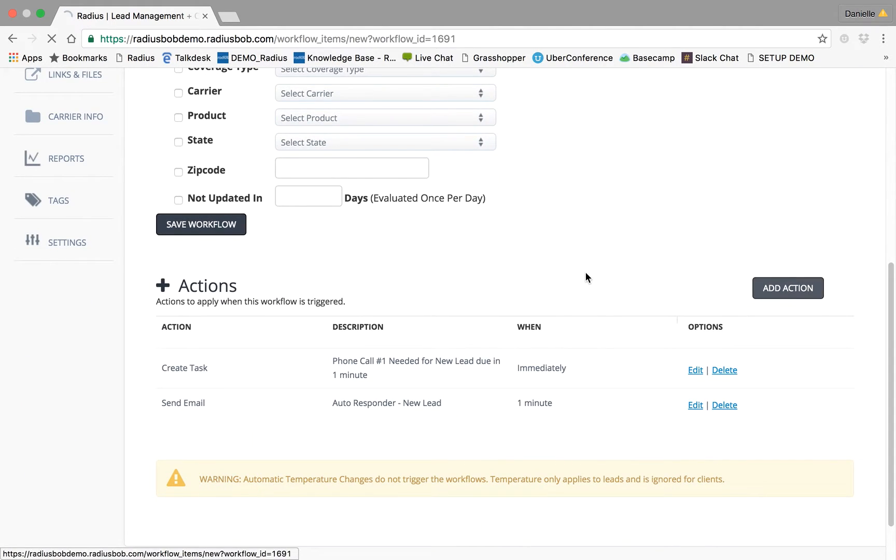
left_click(220, 239)
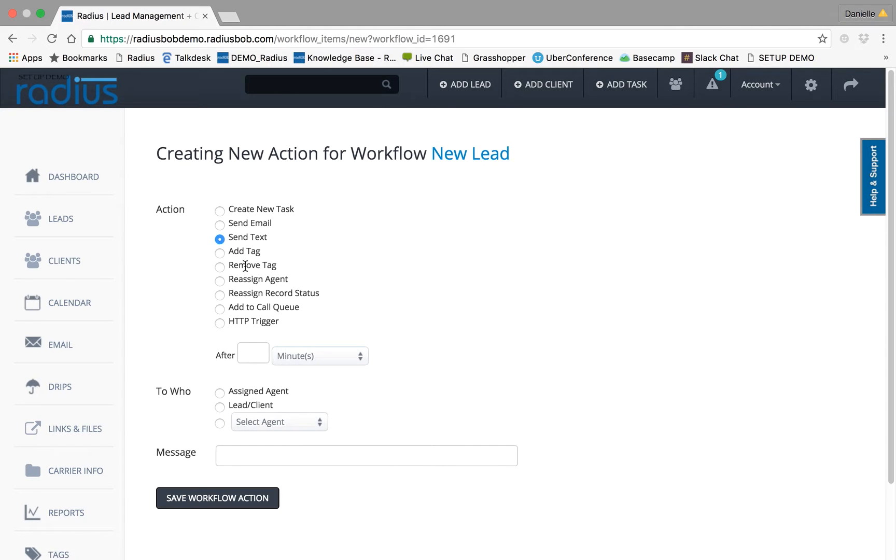
left_click(249, 356)
type("2")
left_click(322, 359)
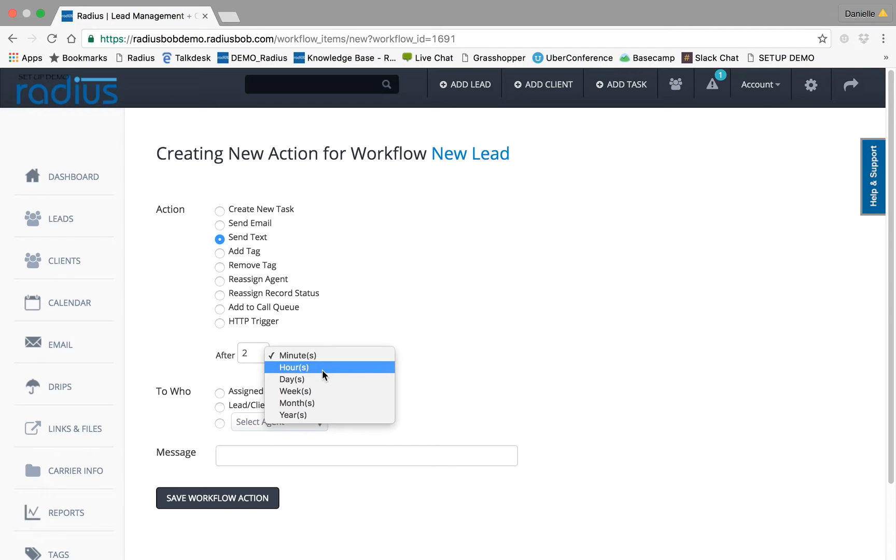
left_click(321, 369)
Address the text to the Lead/Client and write "We look forward to speaking with you in regard to your insurance needs.".
left_click(220, 408)
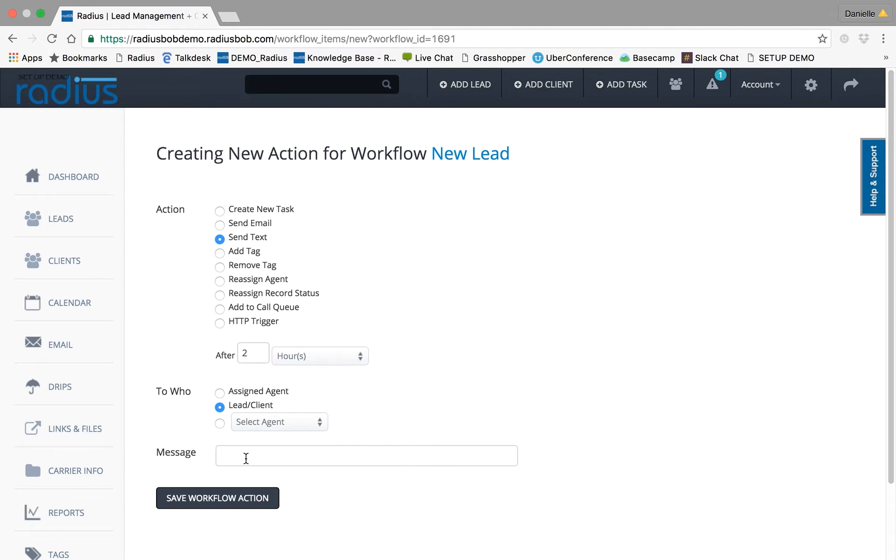
left_click(246, 459)
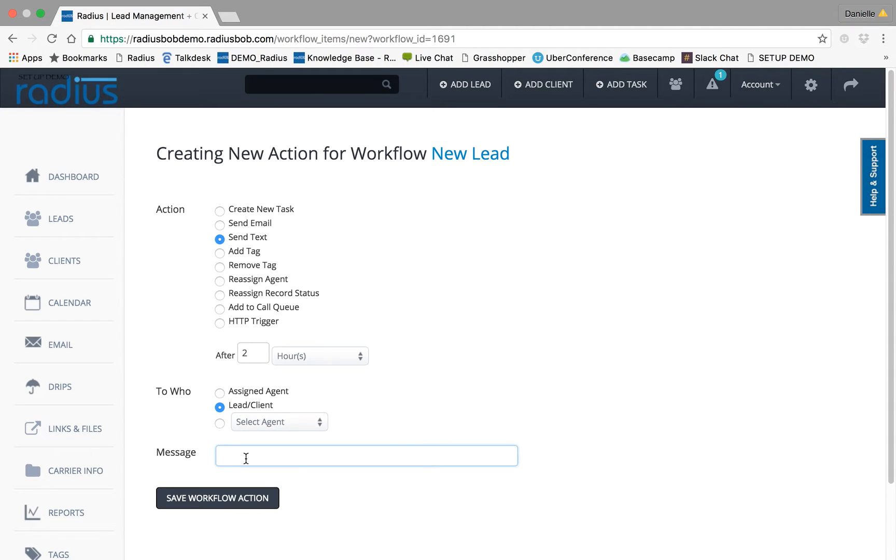
type("We look forward to speaking ")
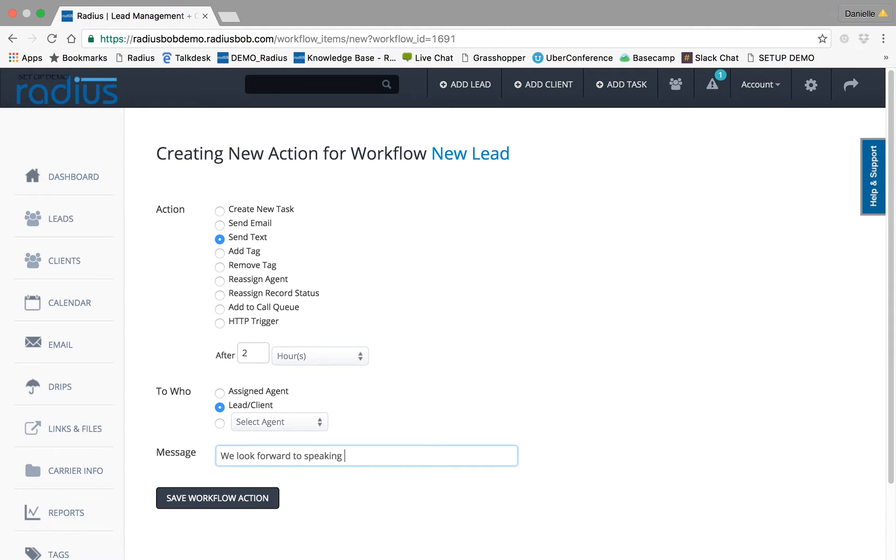
type("with you in regard to your ")
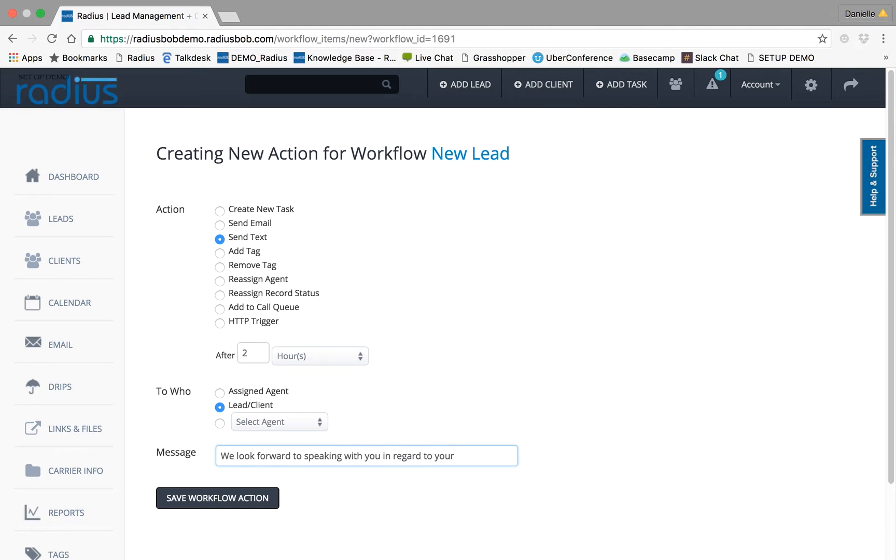
type("insurance needs.")
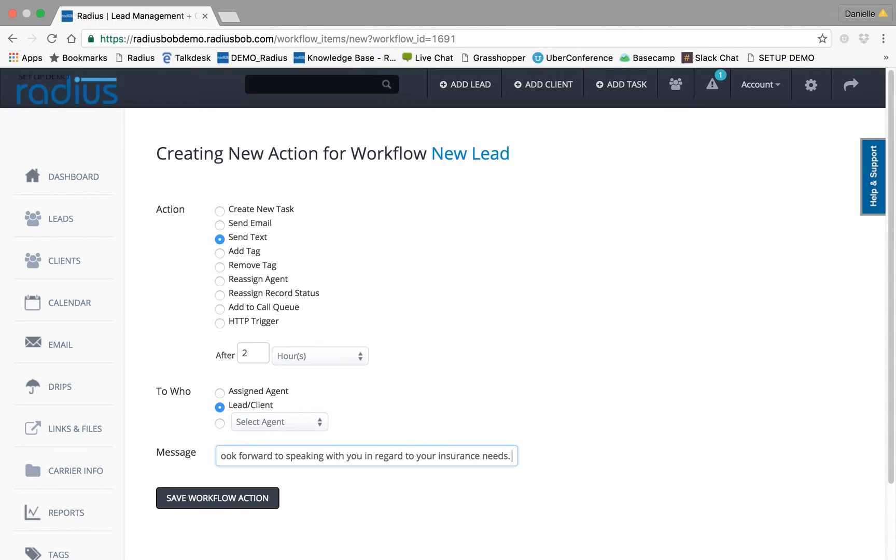
Add "Please reply to this SMS message to be connected to my cell phone directly." to the message and save the action.
type("Please repl")
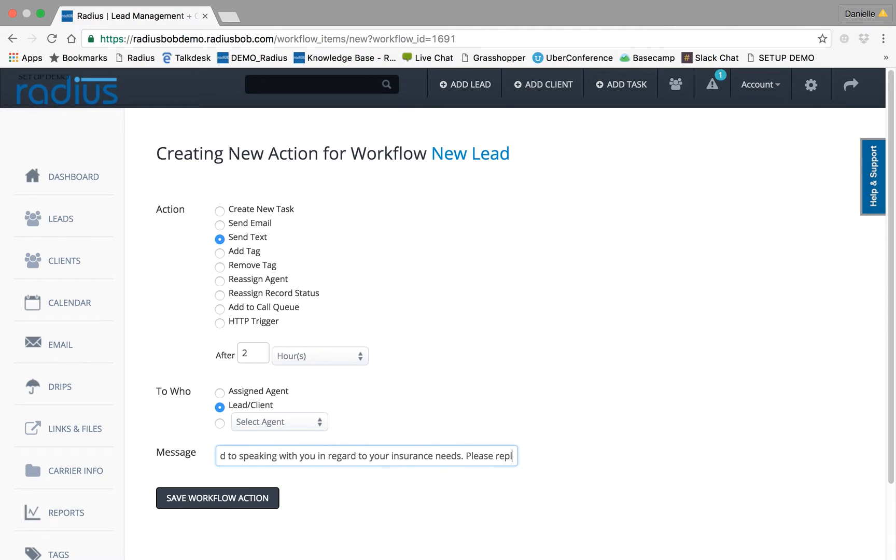
type("y to the")
key("BackSpace")
type("i")
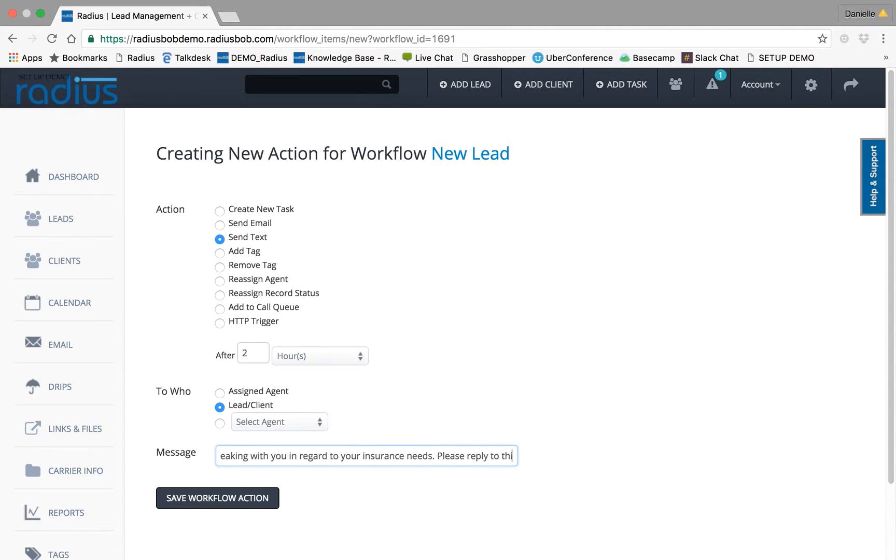
type("s SMS message to")
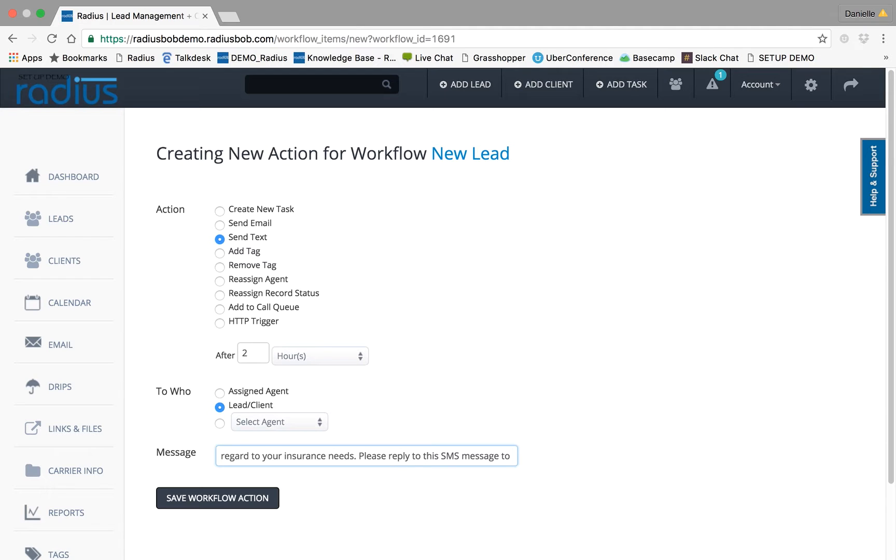
type(" be connected")
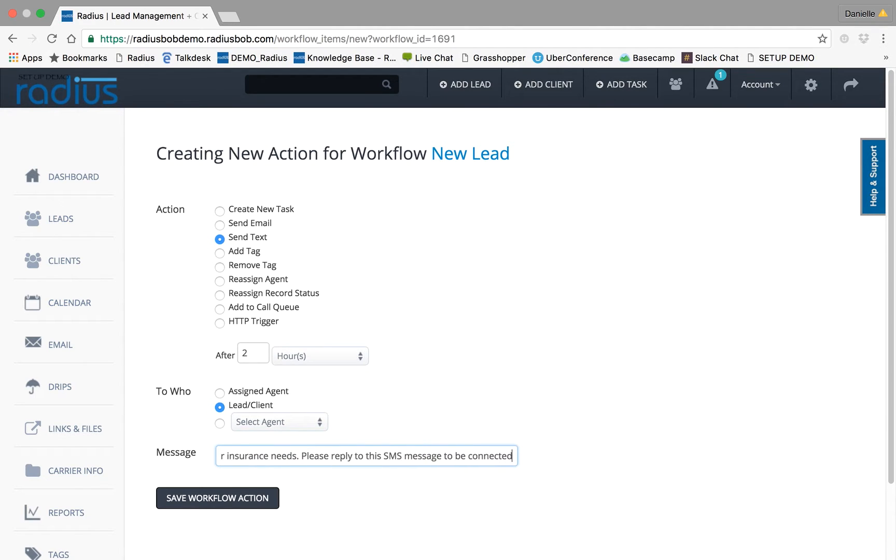
type(" to my cell p")
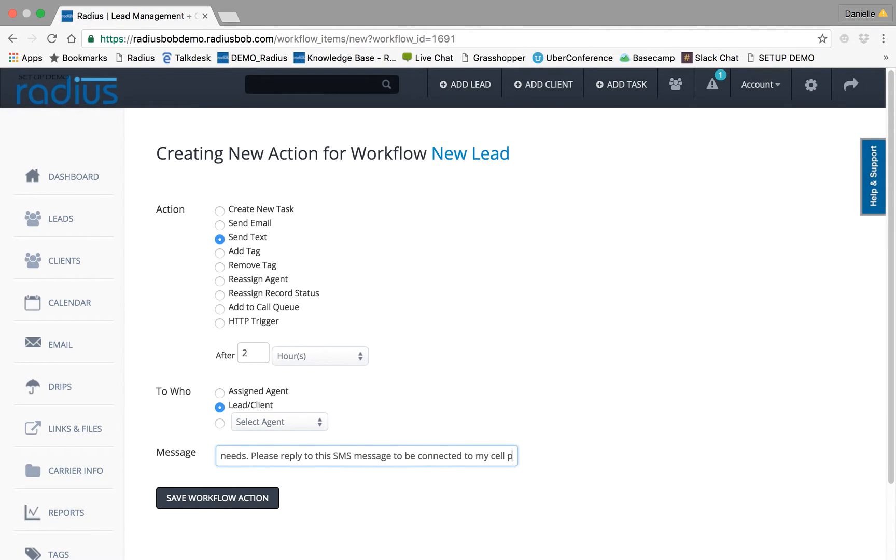
type("hone directly")
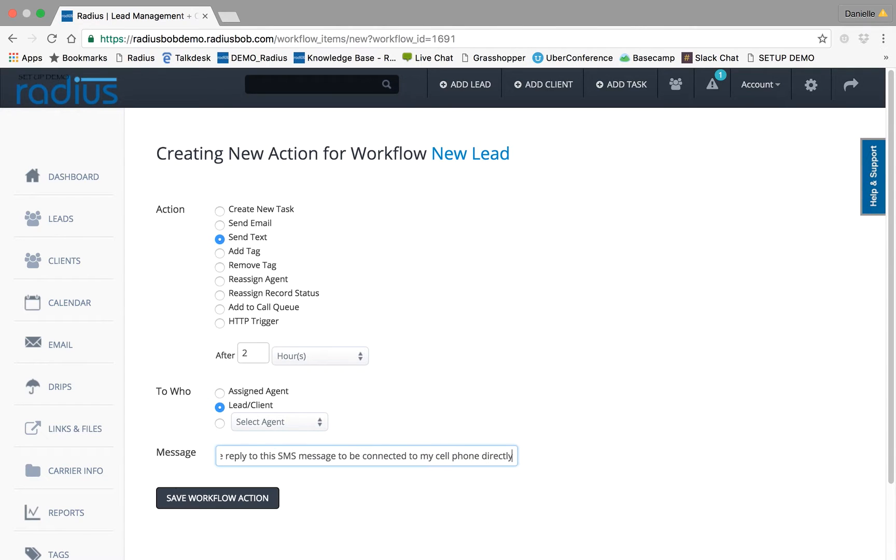
type(".")
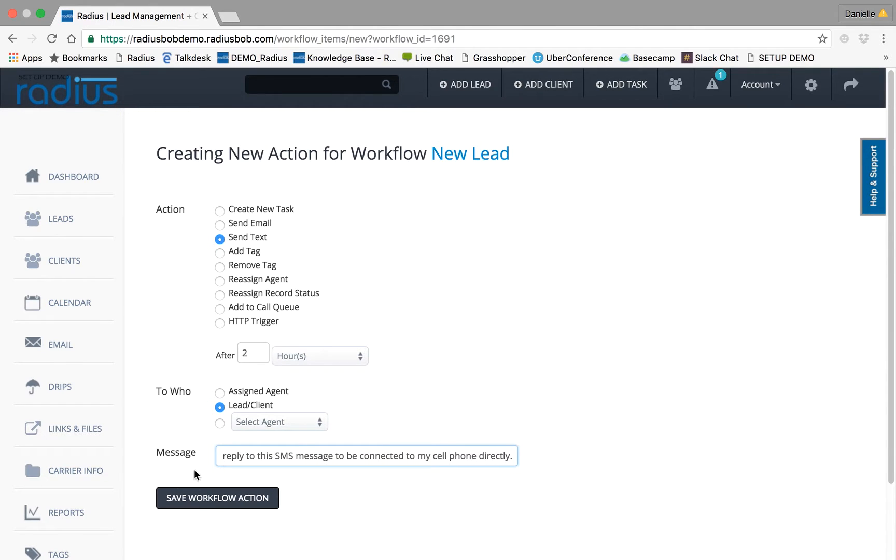
left_click(212, 499)
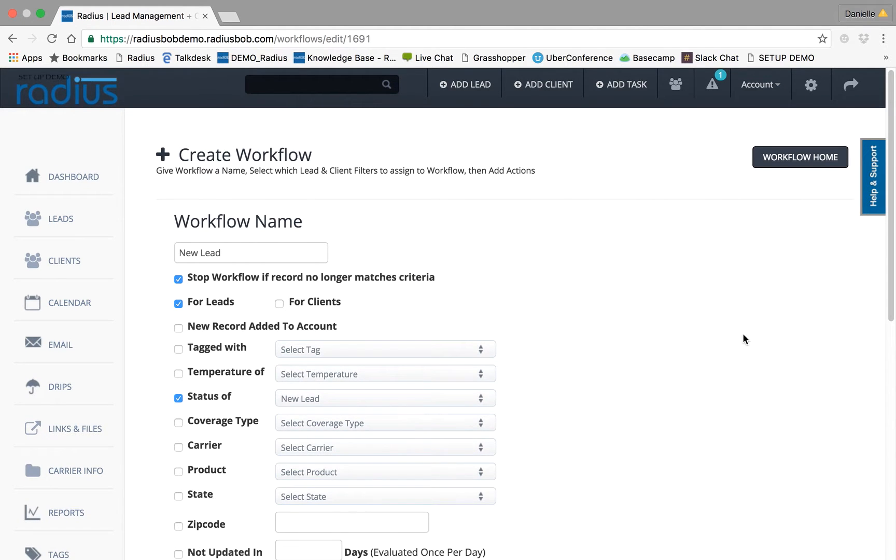
Add a fourth workflow action that sends a text after 1 minute.
left_click_drag(889, 271, 873, 441)
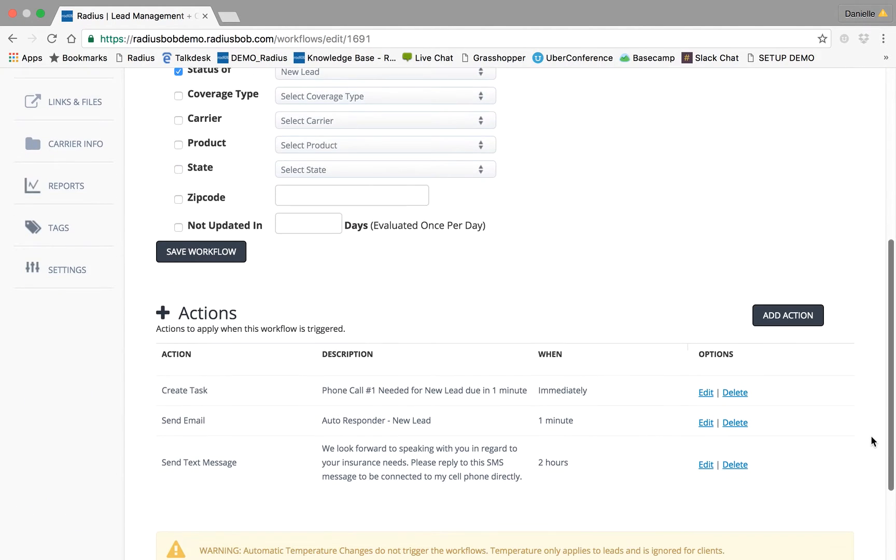
left_click(788, 317)
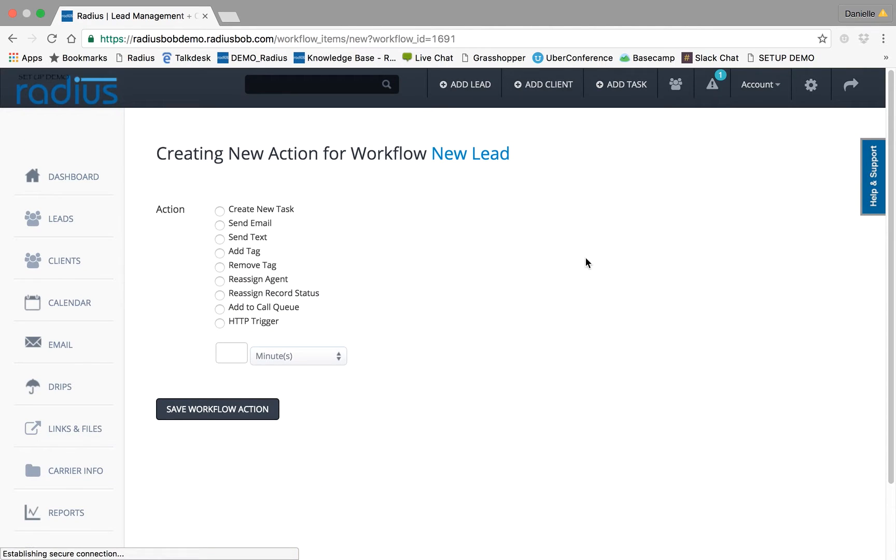
left_click(220, 240)
left_click(251, 352)
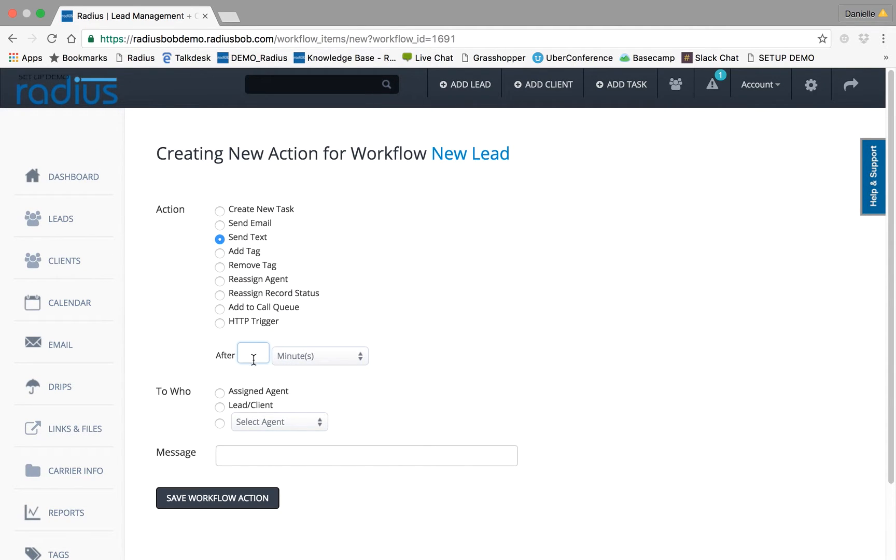
type("1")
left_click(345, 387)
left_click(219, 393)
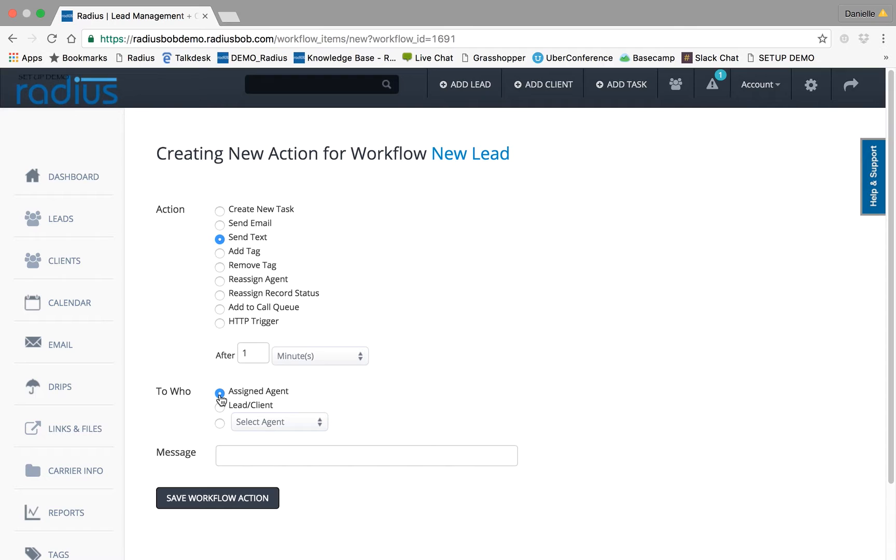
left_click(220, 423)
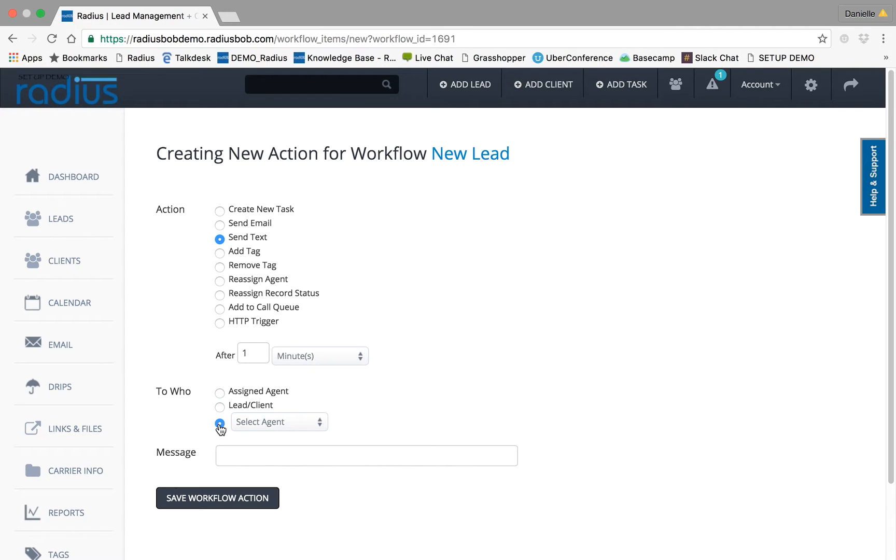
left_click(266, 426)
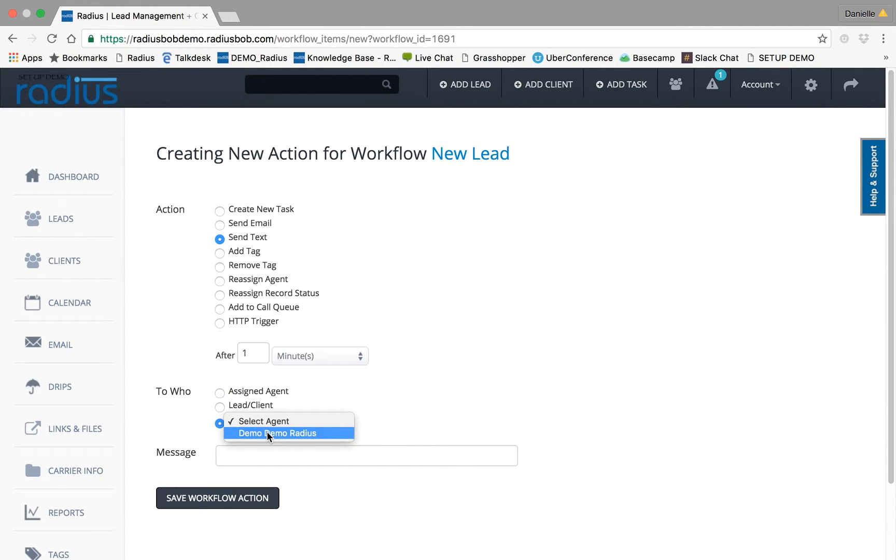
left_click(298, 386)
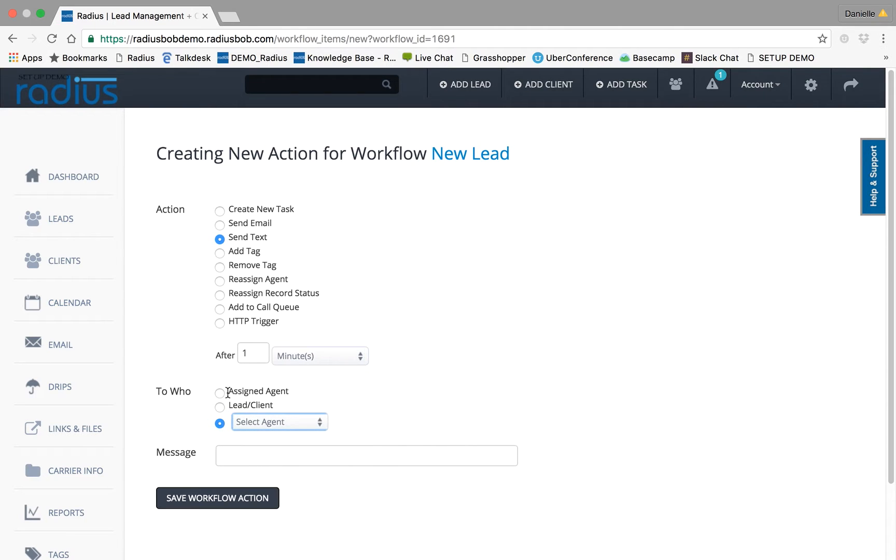
Address the text to the Assigned Agent with the message "New lead in your Radius Account" and save the action.
left_click(228, 392)
left_click(252, 459)
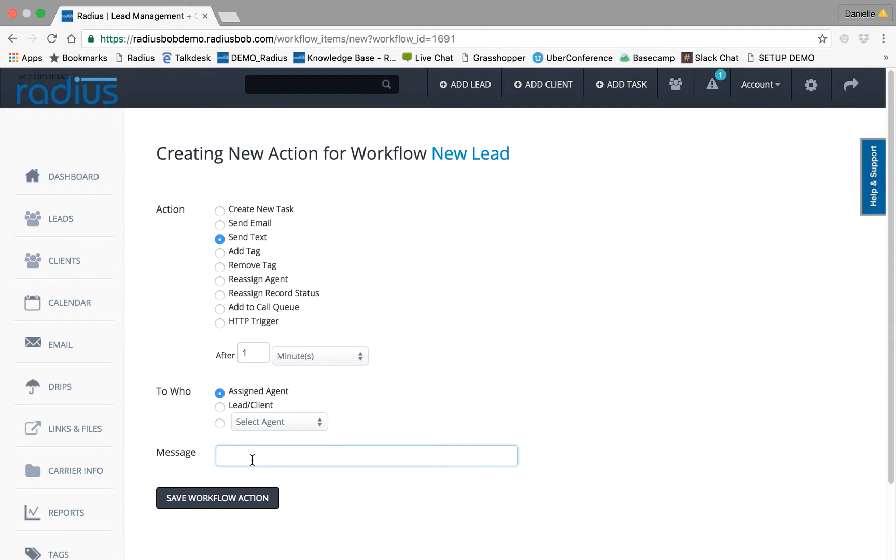
type("New l")
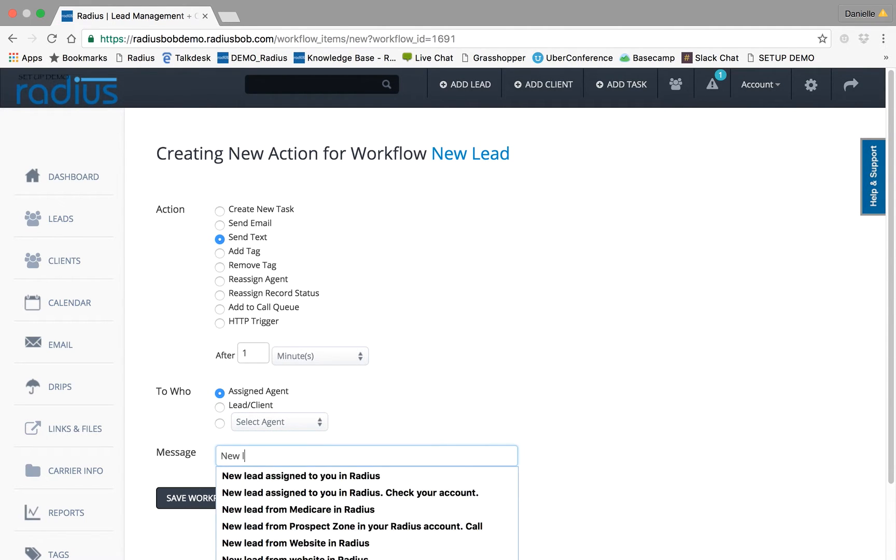
type("ead in your R")
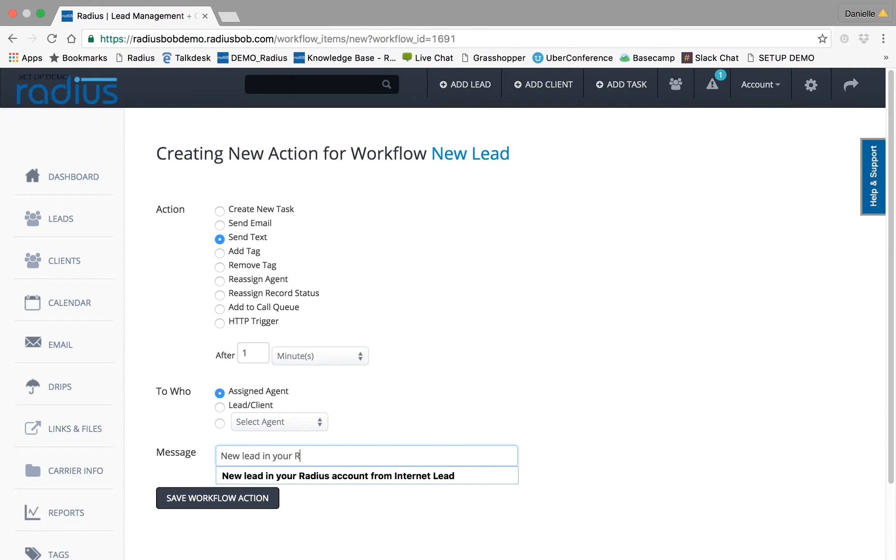
type("adius Account")
left_click(202, 496)
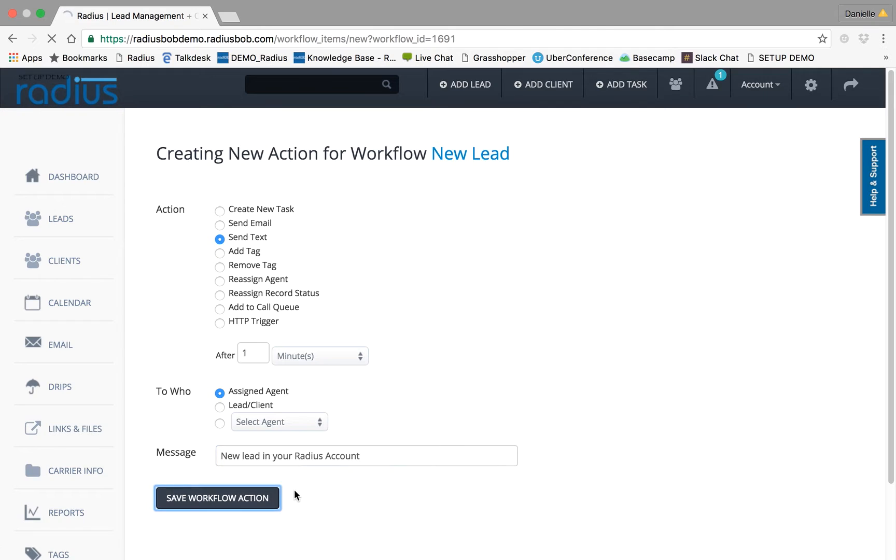
Start a fifth workflow action of type Add Tag with a delay of 1 week.
scroll(890, 273, "down", 1)
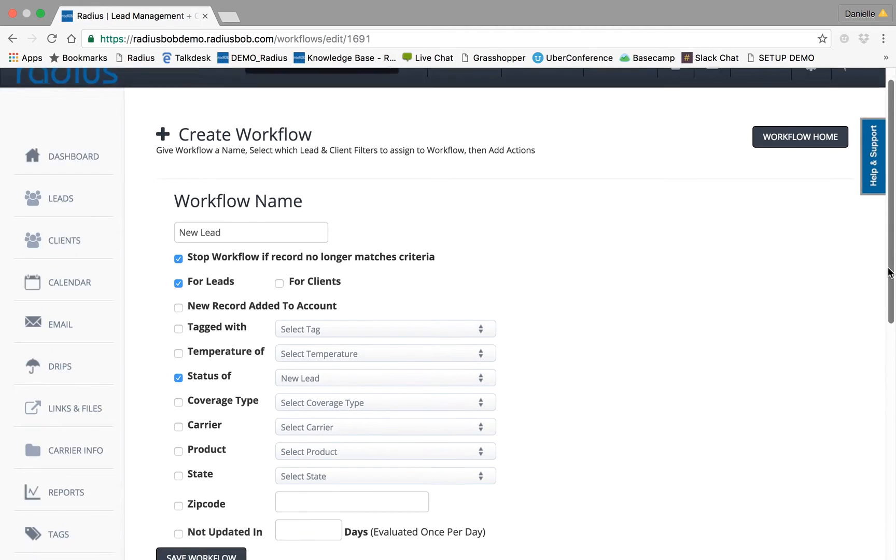
left_click_drag(889, 272, 875, 464)
left_click(782, 228)
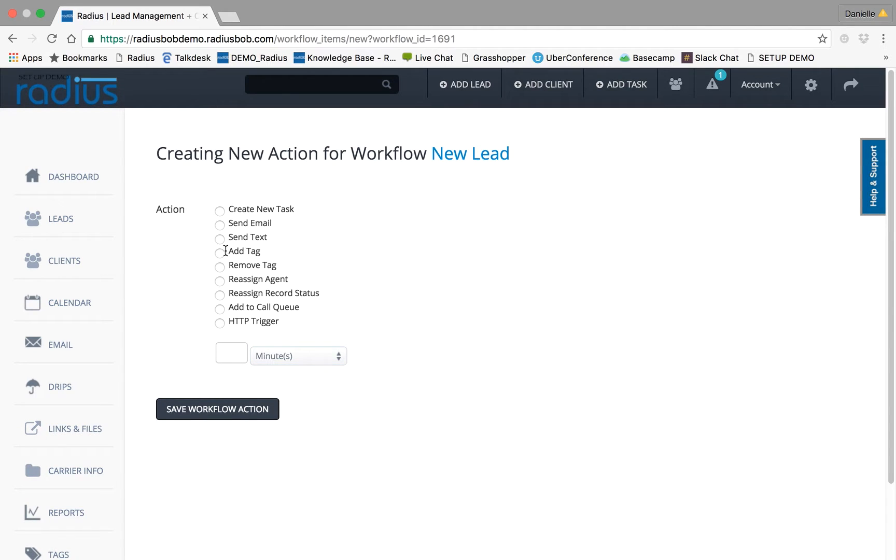
left_click(220, 254)
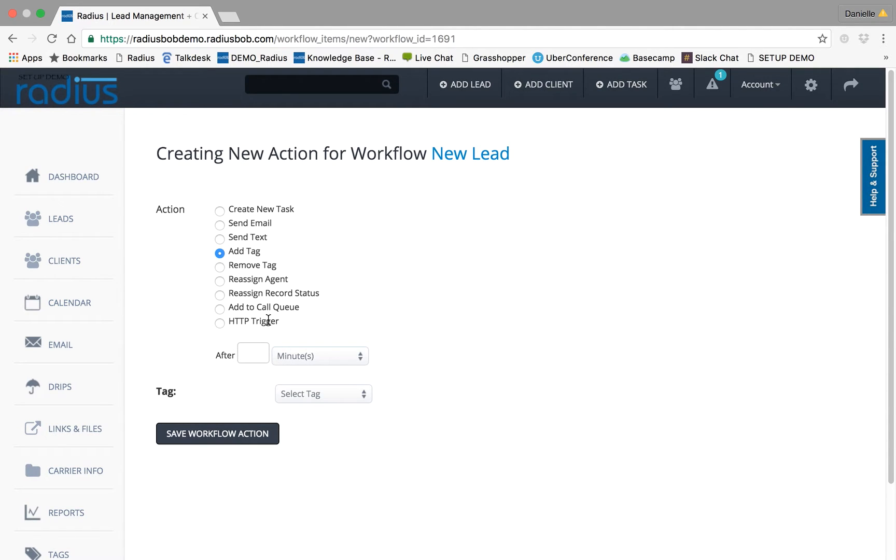
left_click(256, 361)
type("1")
left_click(312, 352)
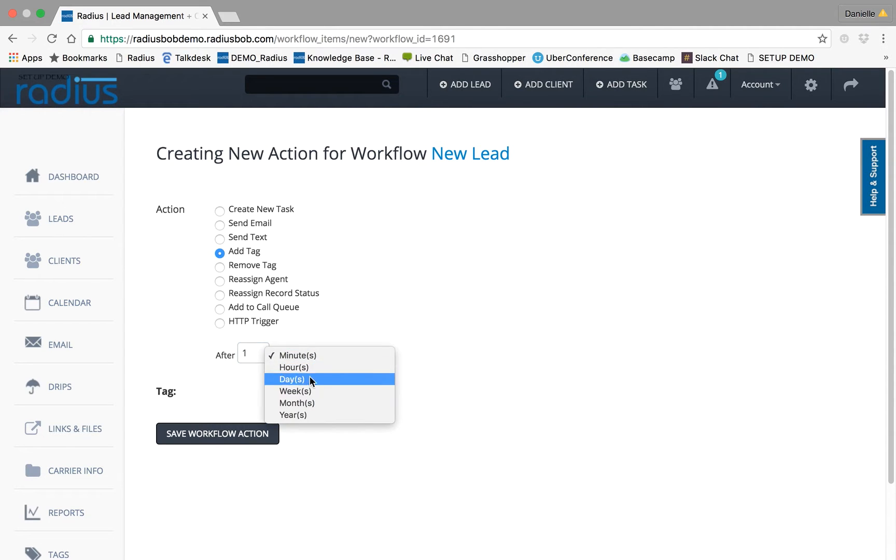
left_click(306, 391)
left_click(306, 396)
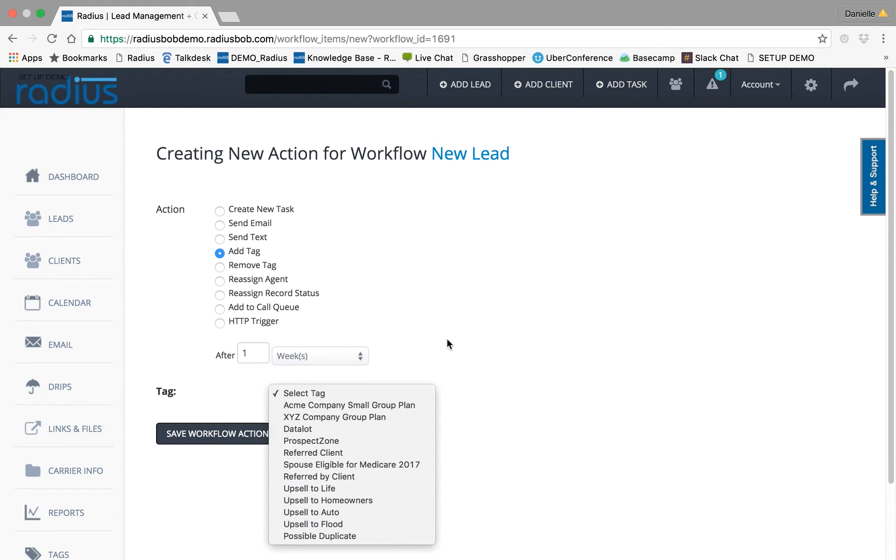
left_click(460, 336)
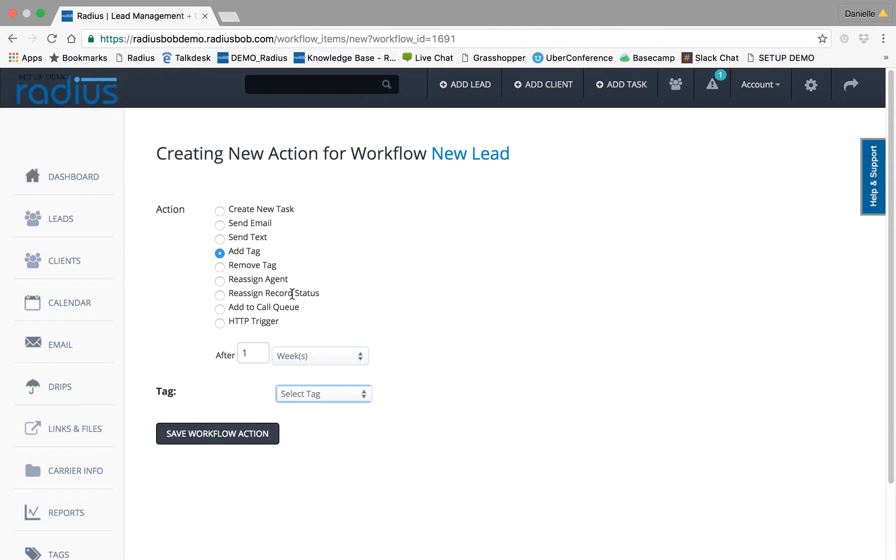
left_click(220, 266)
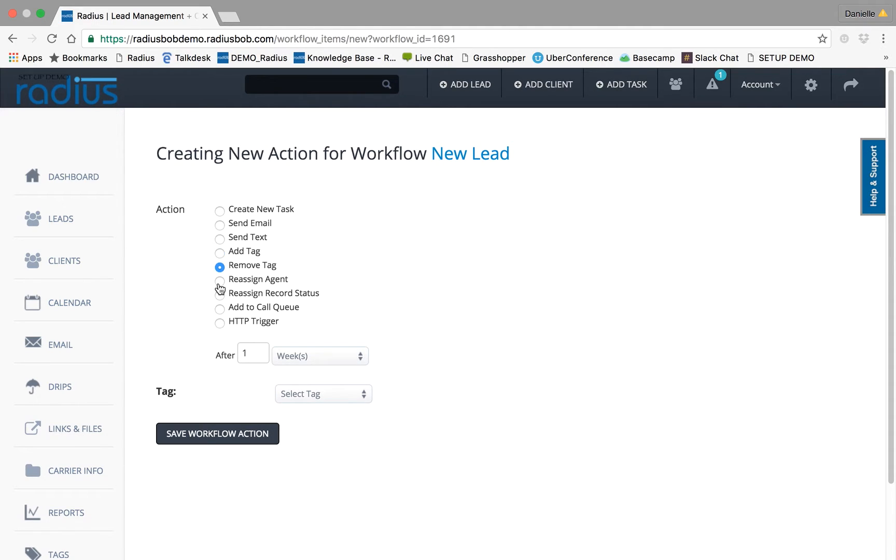
left_click(220, 282)
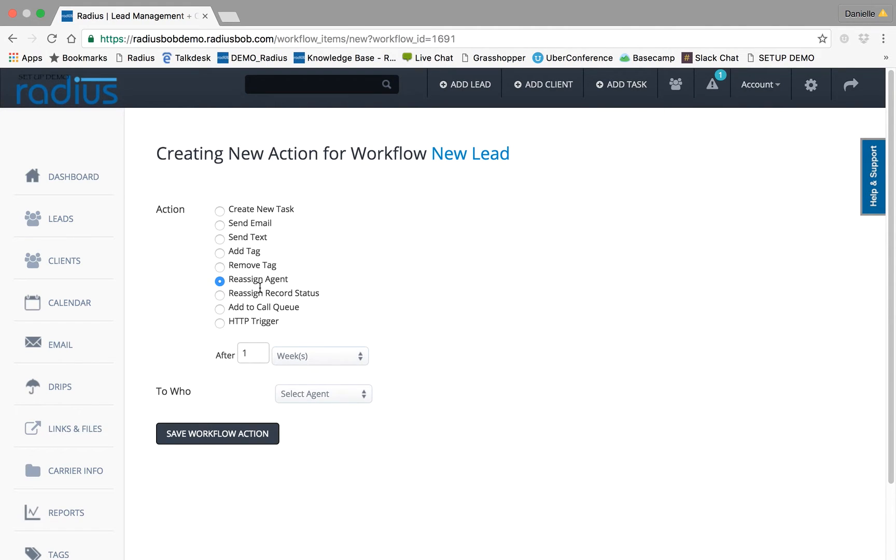
Change the action to Reassign Record Status and set its target status to Unacknowledged.
left_click(220, 296)
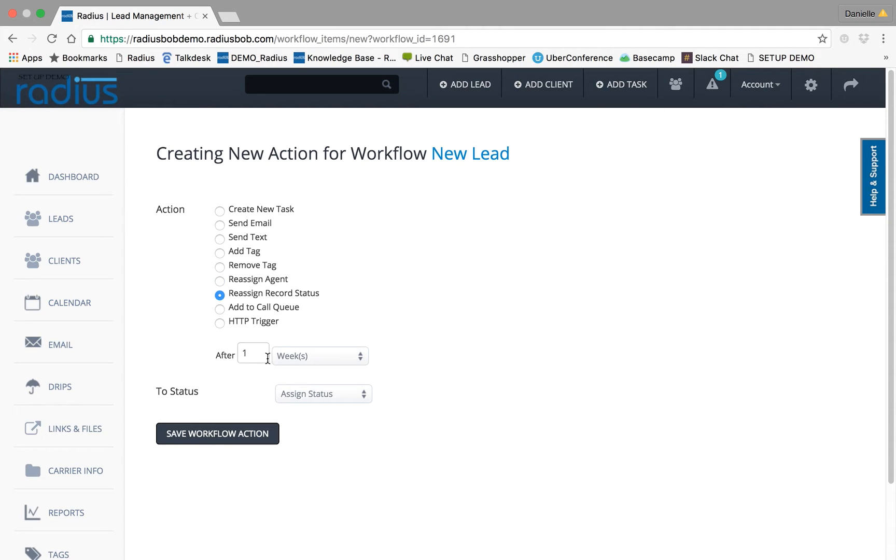
left_click(317, 394)
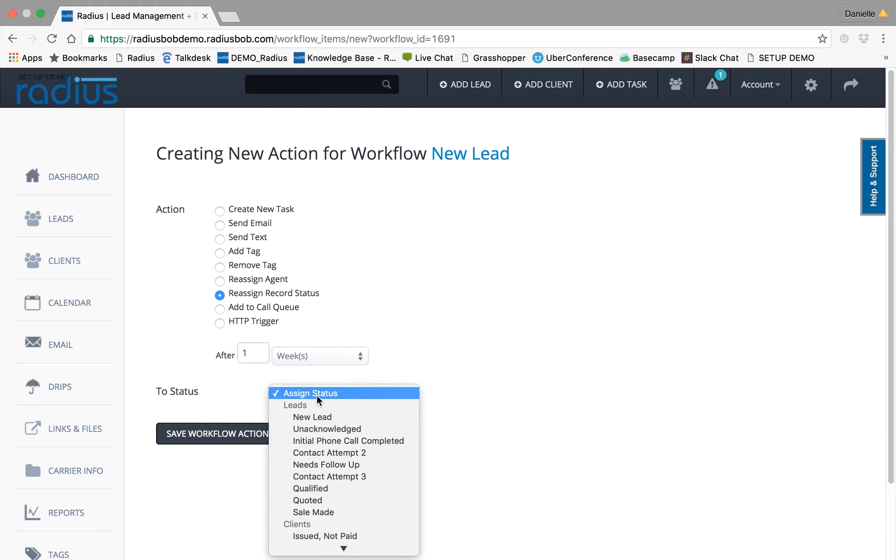
left_click(320, 427)
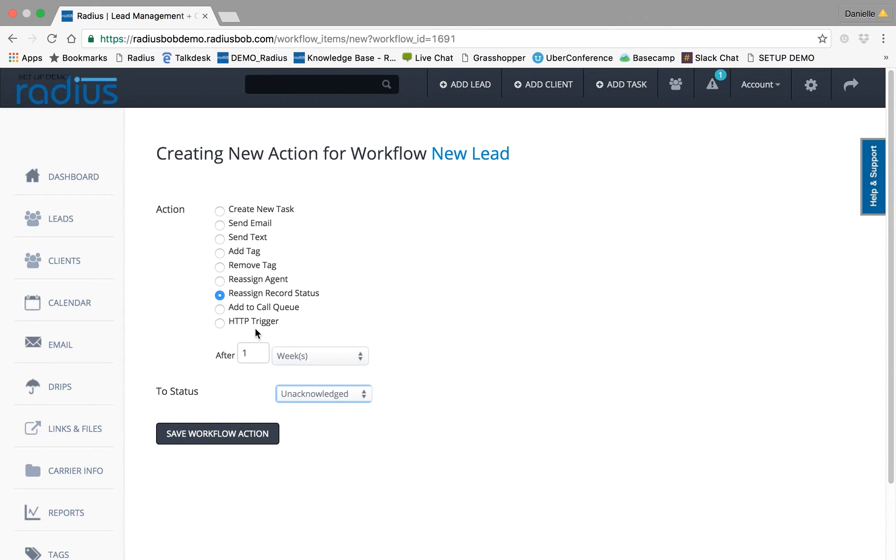
Change the fifth workflow action to Add to Call Queue with a delay of 1 minute and save it.
left_click(219, 309)
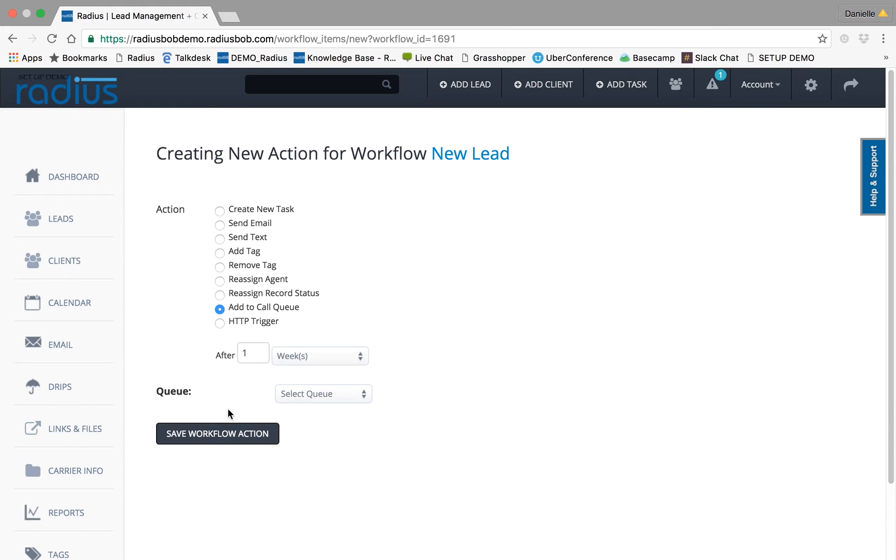
left_click(298, 356)
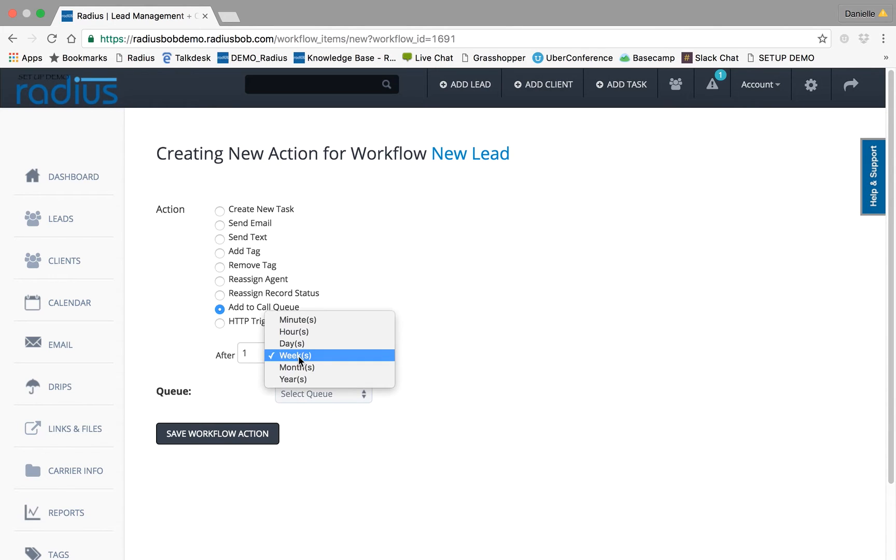
left_click(303, 321)
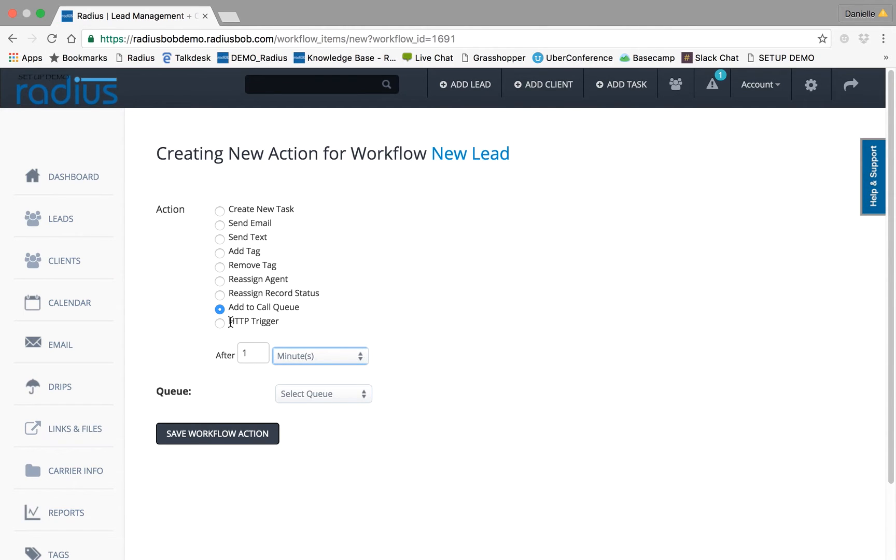
left_click_drag(230, 322, 283, 321)
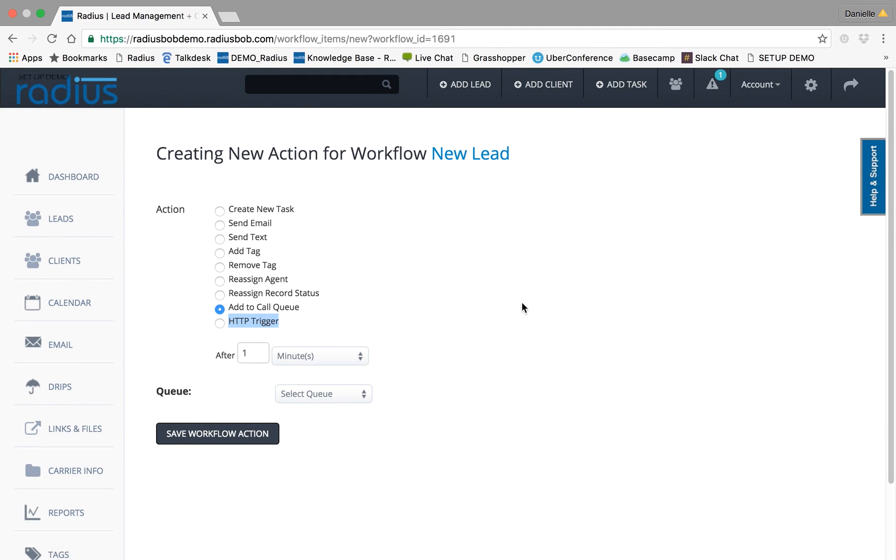
left_click(237, 440)
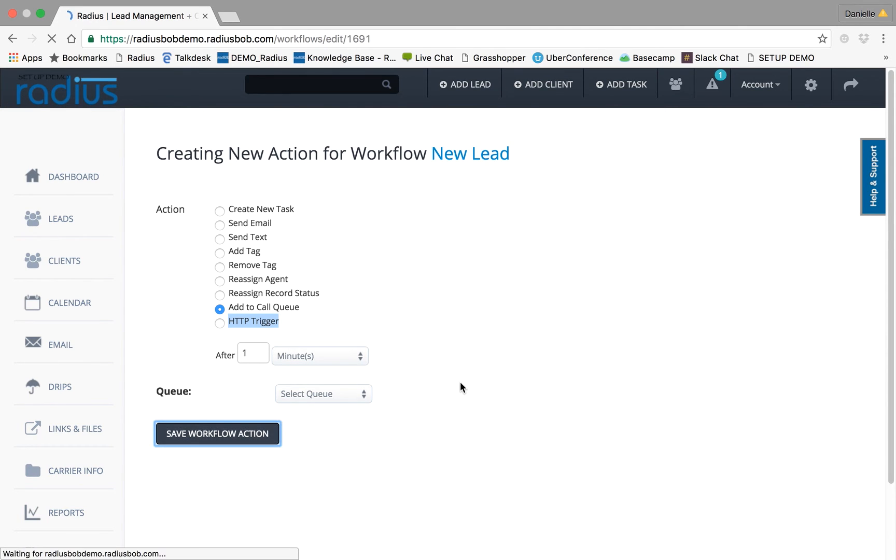
Review the New Lead workflow's actions and criteria, and return to the list of workflows.
left_click_drag(889, 138, 882, 363)
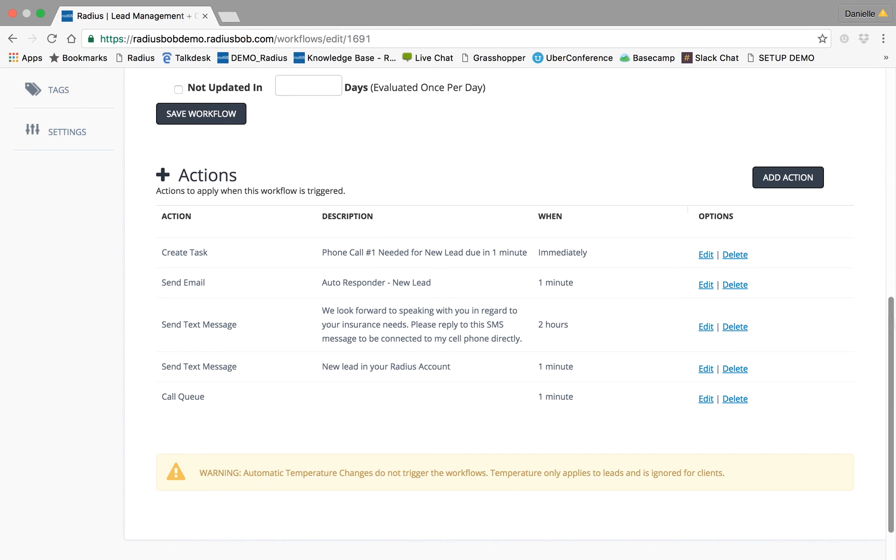
left_click_drag(888, 372, 876, 148)
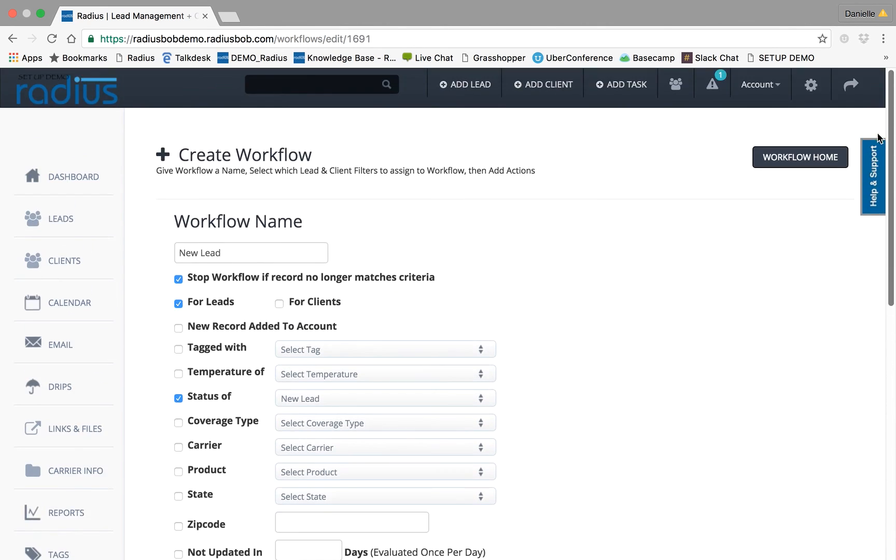
left_click(822, 157)
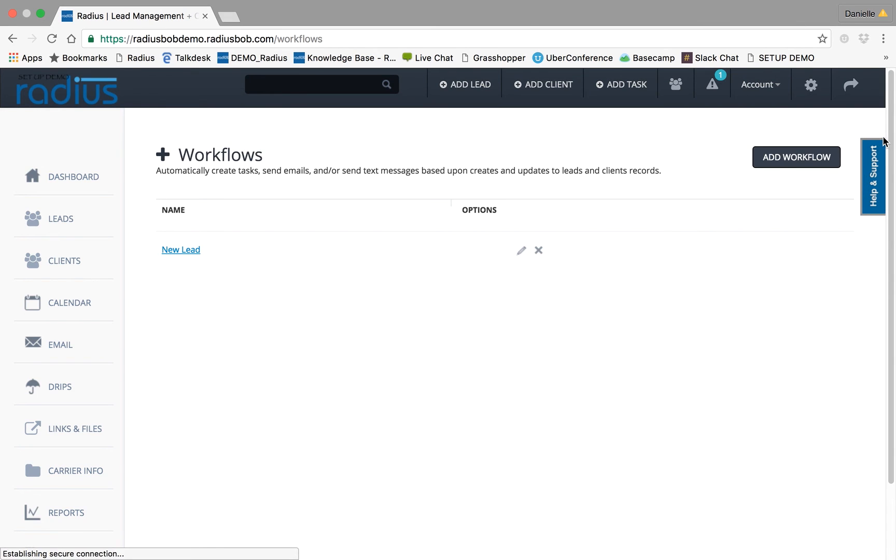
left_click_drag(890, 133, 888, 165)
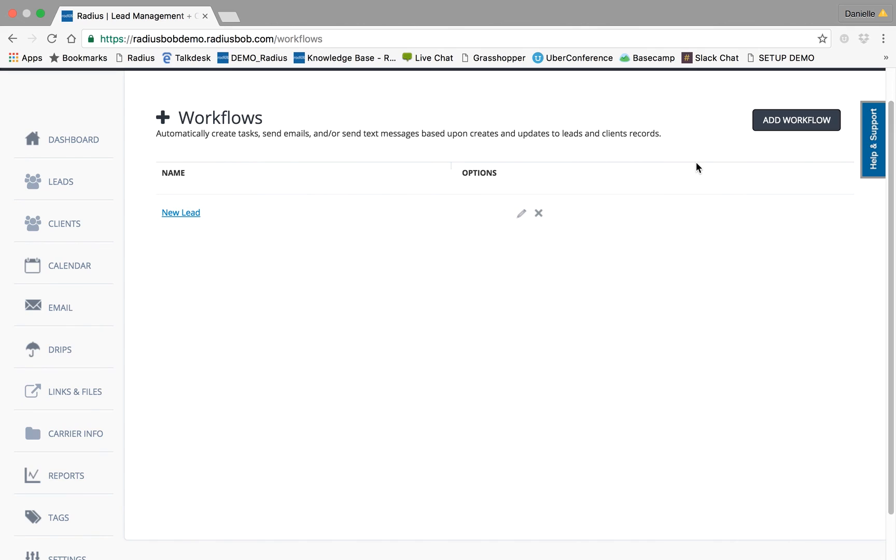